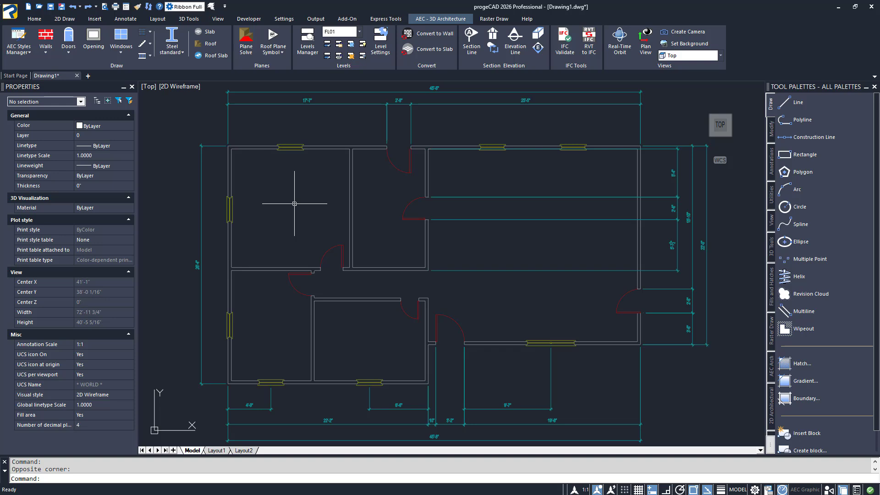
Select the floor plan's external reference to check its properties, then clear the selection.
click(298, 147)
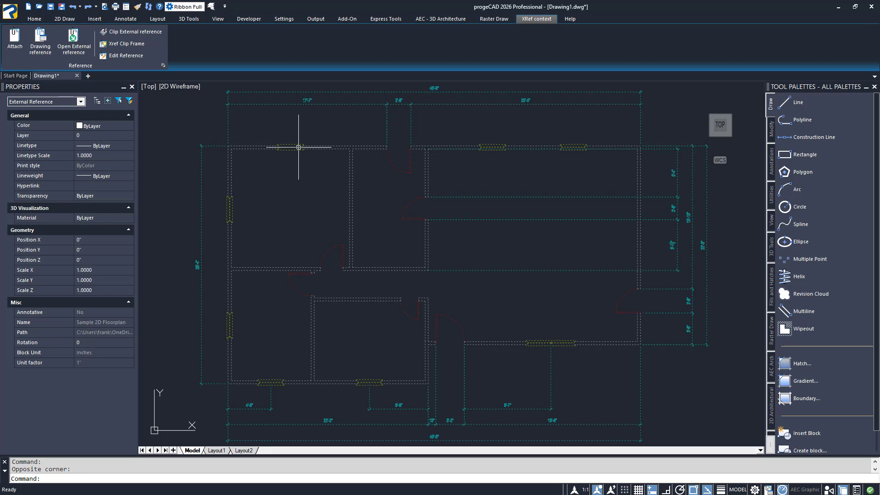
key(Escape)
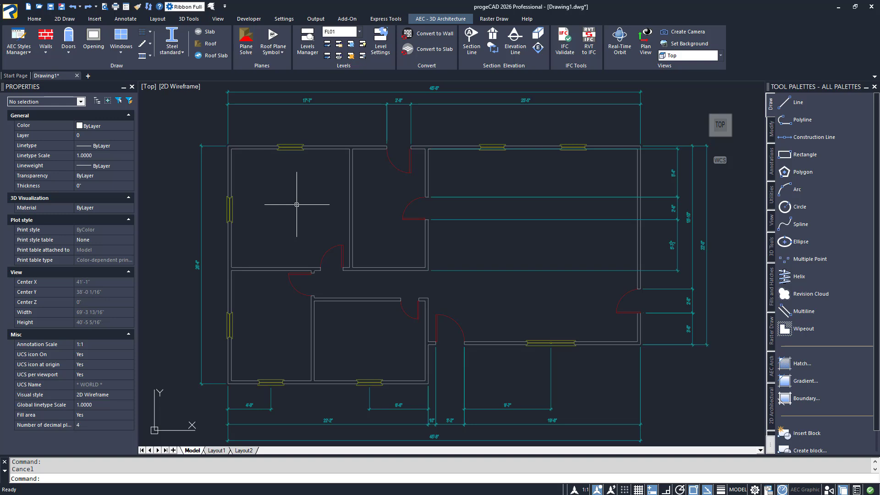
Start a slab and import AEC - ENG - Imperial Styles Library.fam with drawing units set to inches.
click(214, 33)
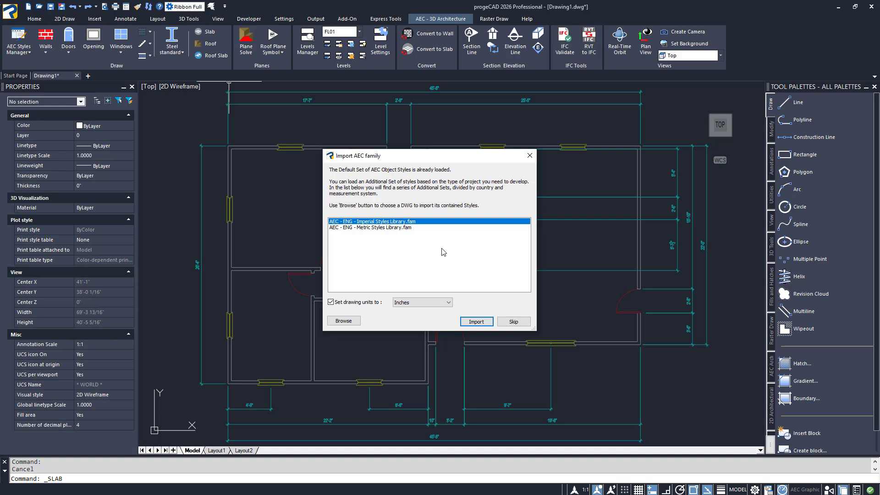
click(479, 322)
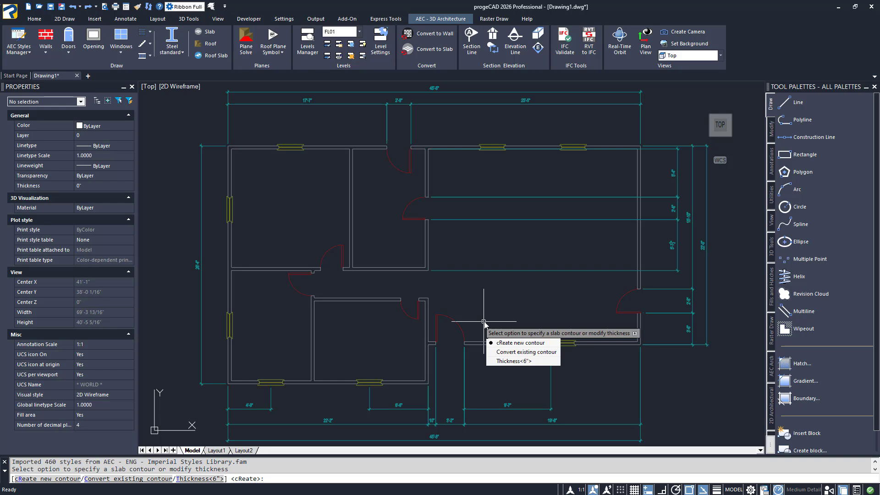
Draw the slab as a new closed contour through the outer corners of the floor plan's exterior walls.
click(514, 347)
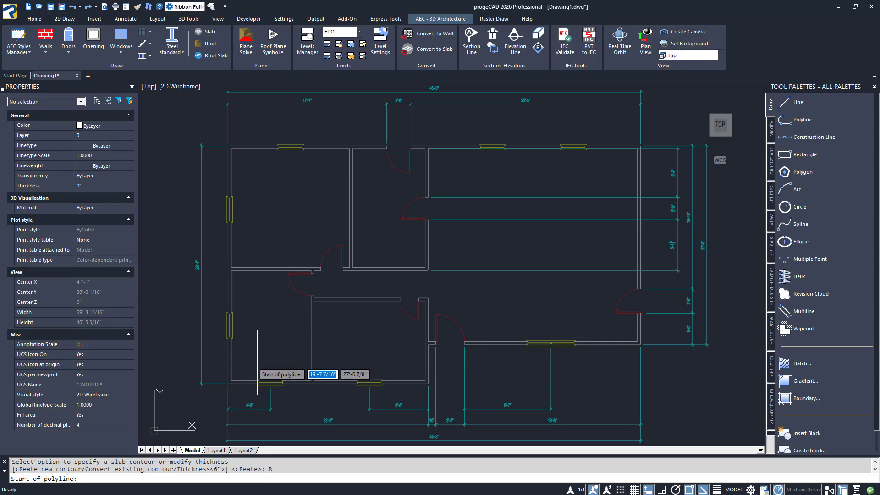
click(204, 384)
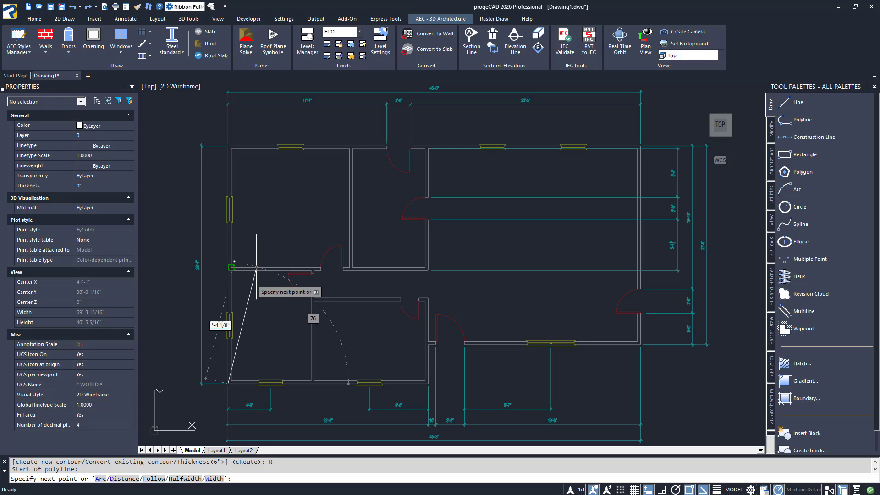
click(226, 146)
click(640, 146)
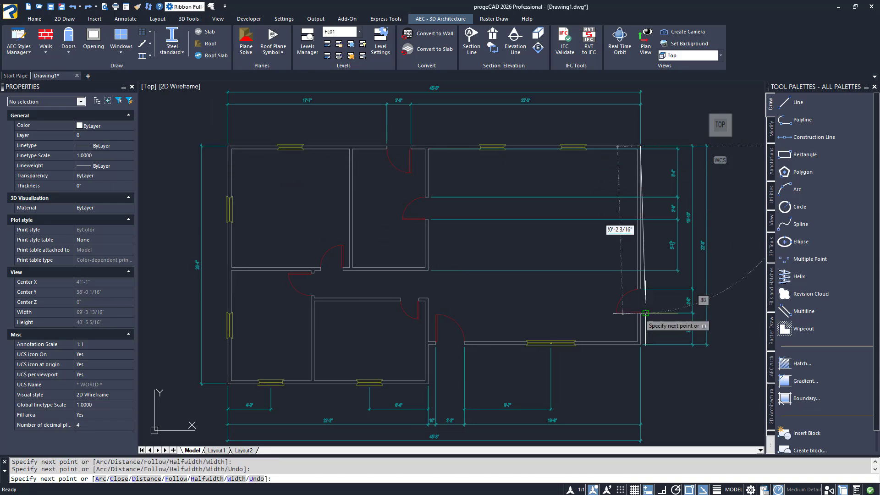
click(640, 343)
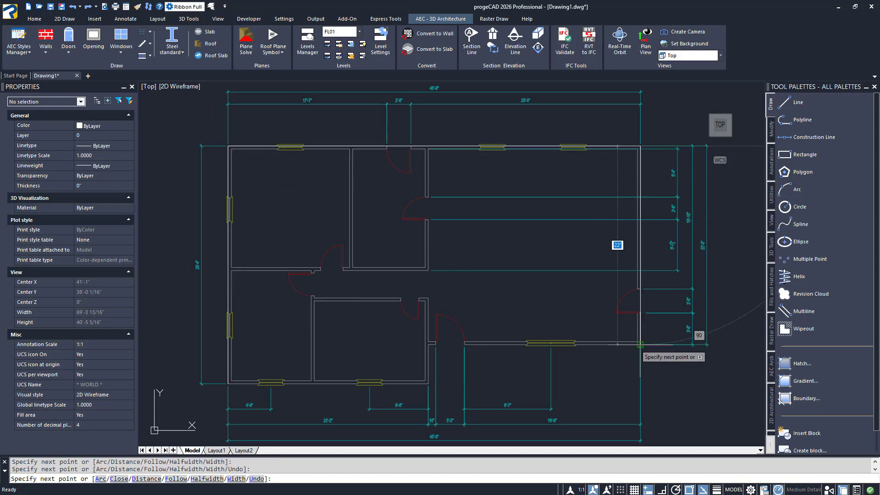
click(428, 343)
click(429, 384)
text(c)
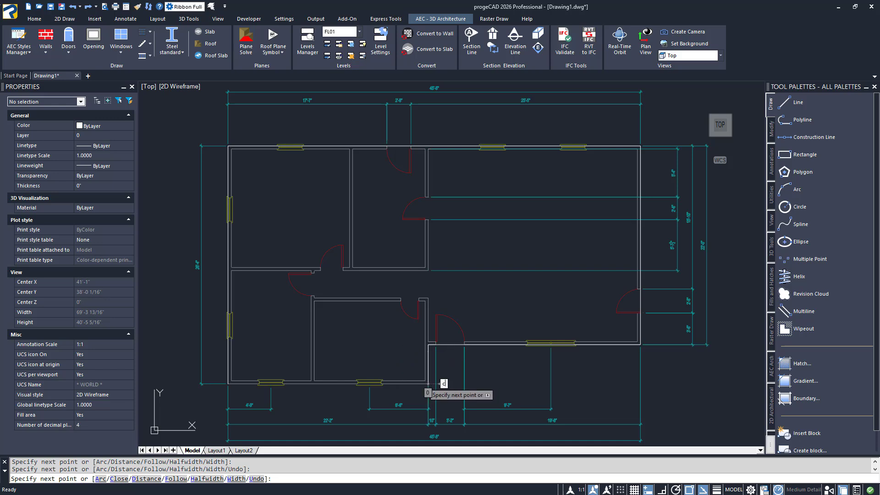
key(Return)
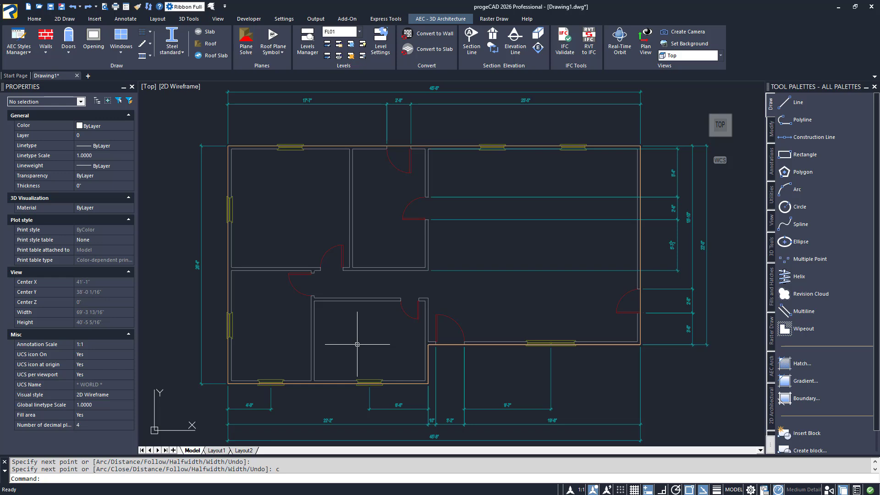
Inspect the slab's front corner in the SW Isometric view with the Realistic visual style.
drag(718, 133, 713, 139)
click(712, 137)
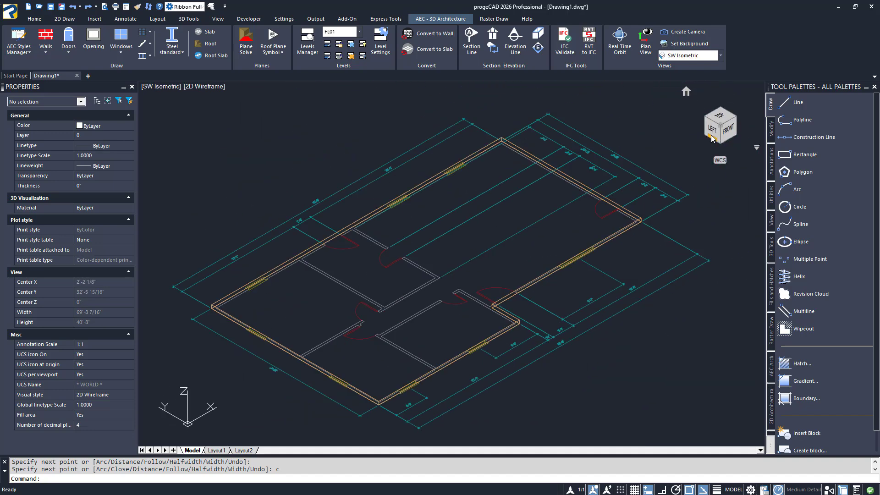
scroll(371, 378, up, 8)
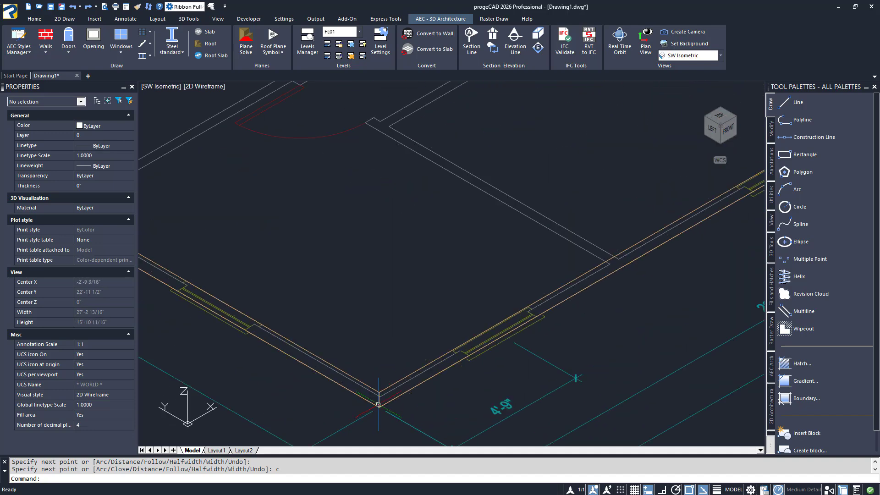
mouse_move(391, 328)
middle_down()
mouse_move(418, 328)
mouse_move(446, 297)
middle_up()
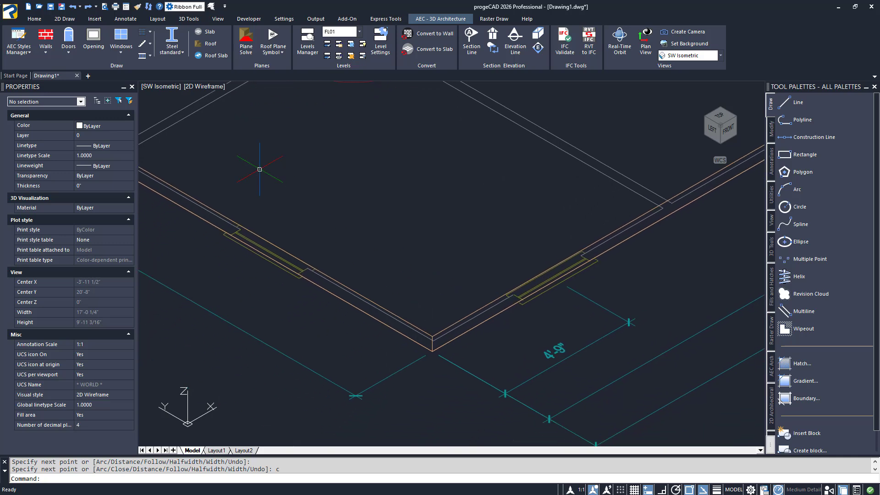
click(198, 91)
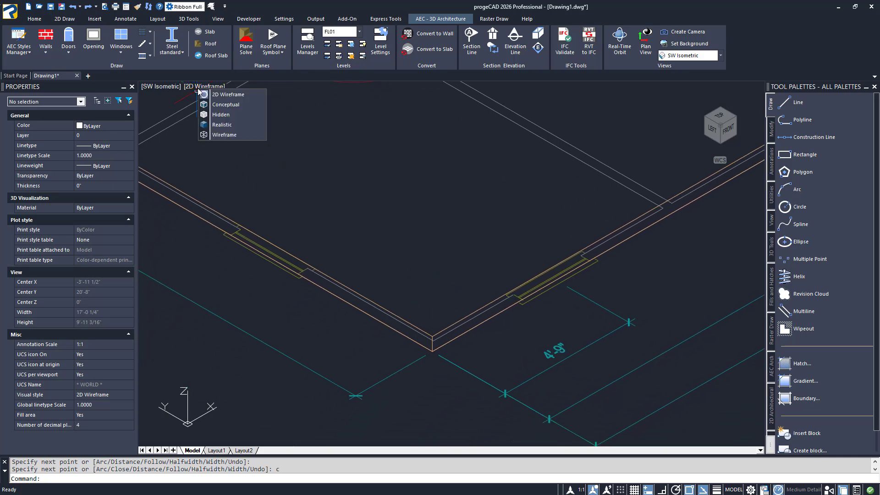
click(223, 125)
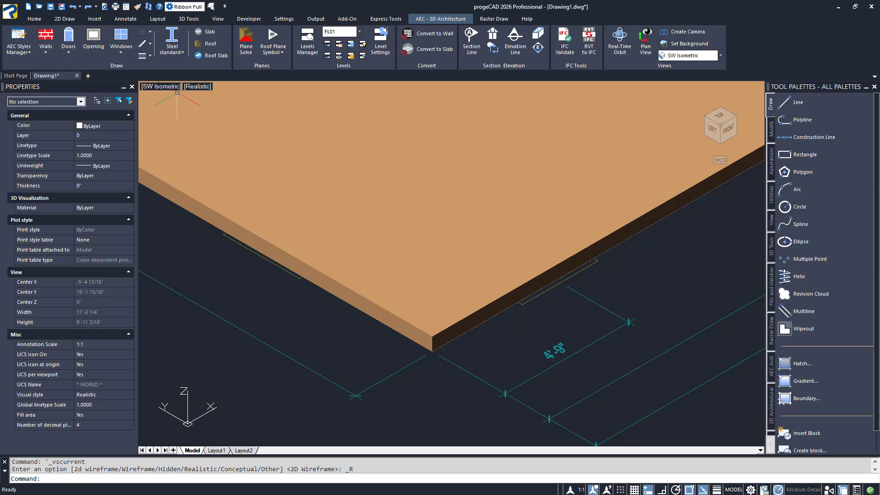
Return the slab drawing to the Top view with the 2D Wireframe visual style.
click(164, 89)
click(182, 107)
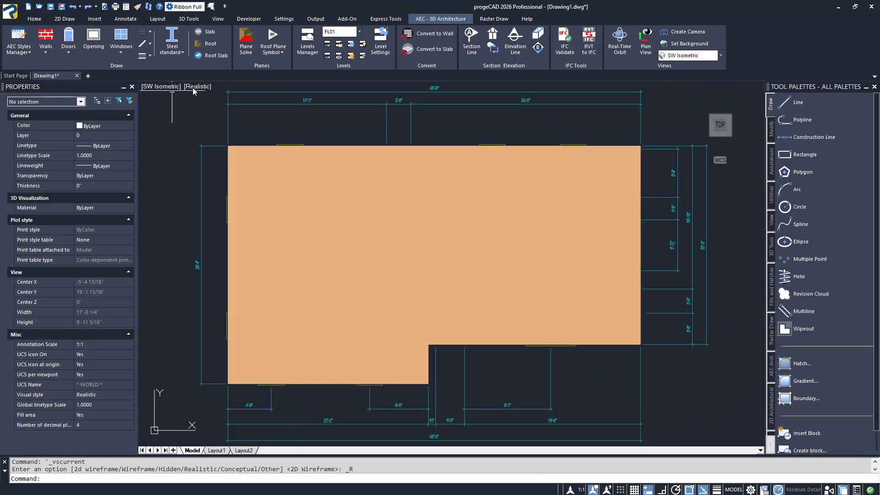
click(193, 87)
click(198, 93)
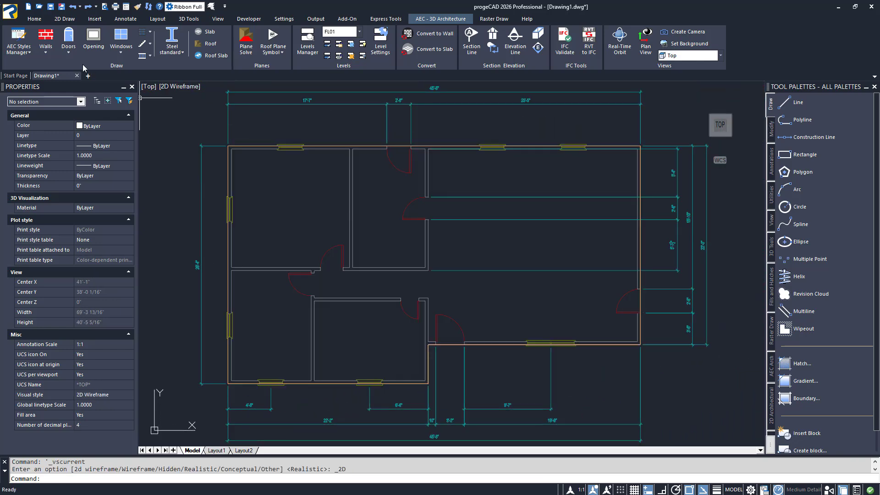
Start an Exterior Wall and set its justification to Left.
click(44, 53)
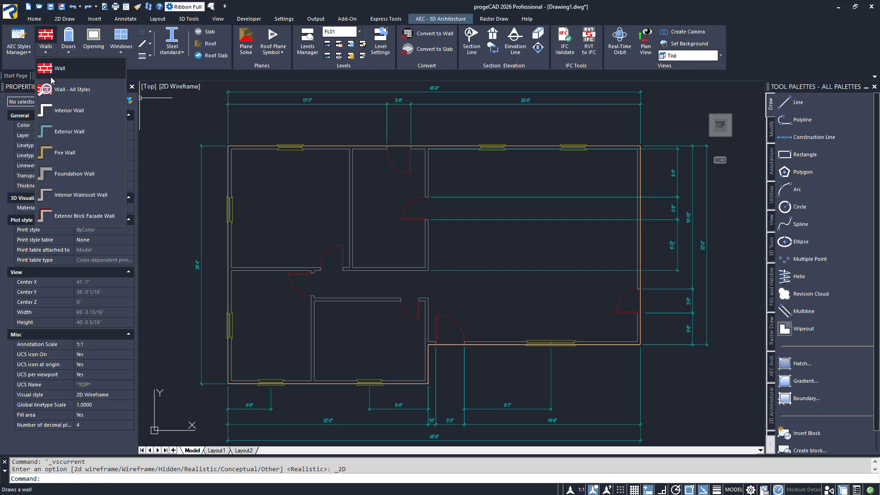
click(69, 131)
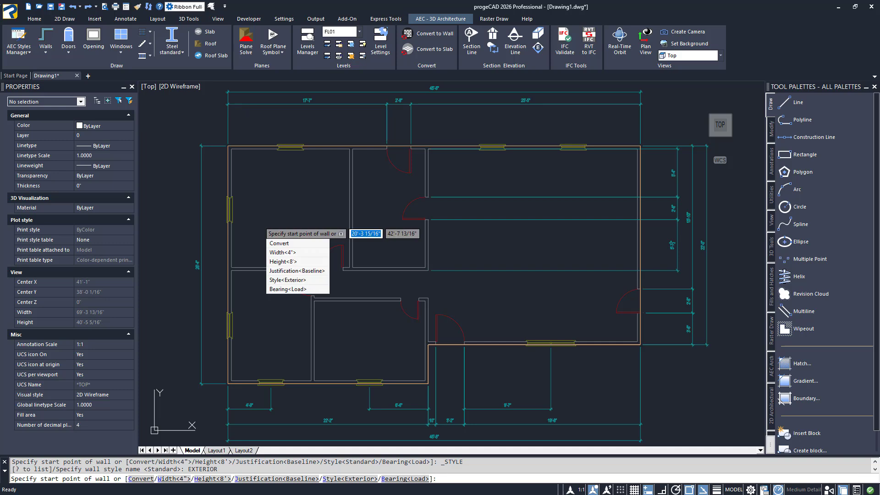
key(Down)
key(Down)
key(Down)
key(Down)
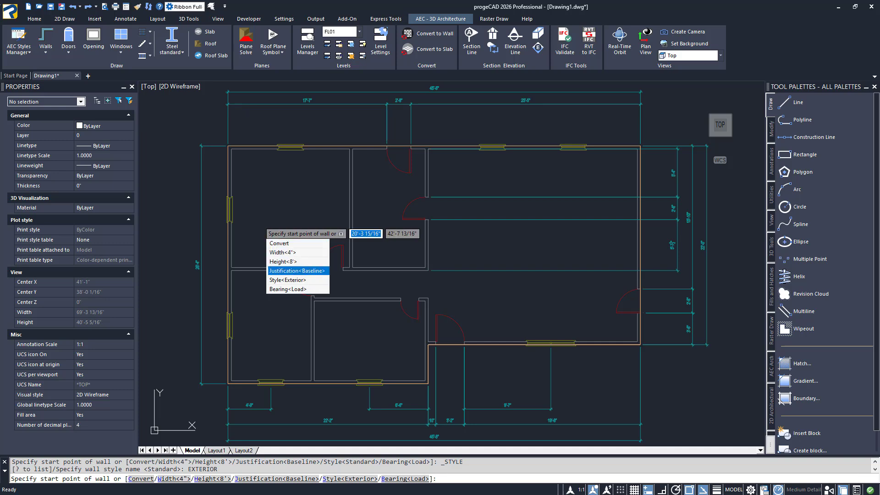
key(Return)
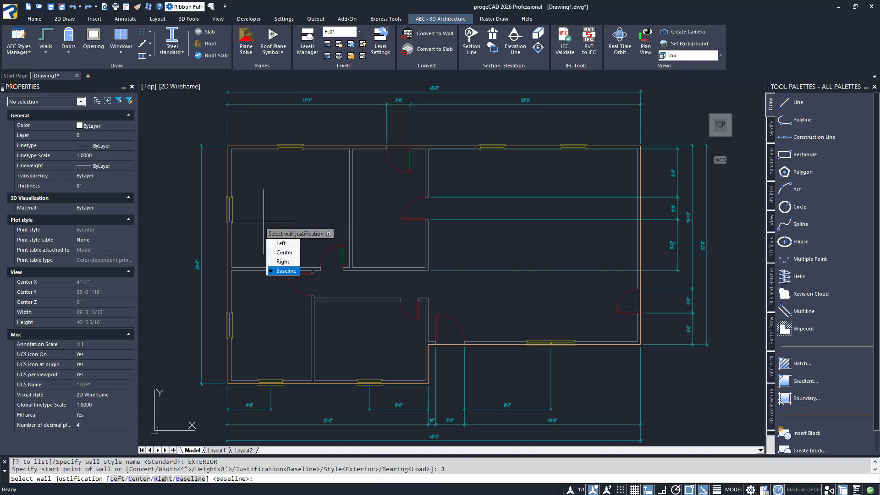
click(279, 244)
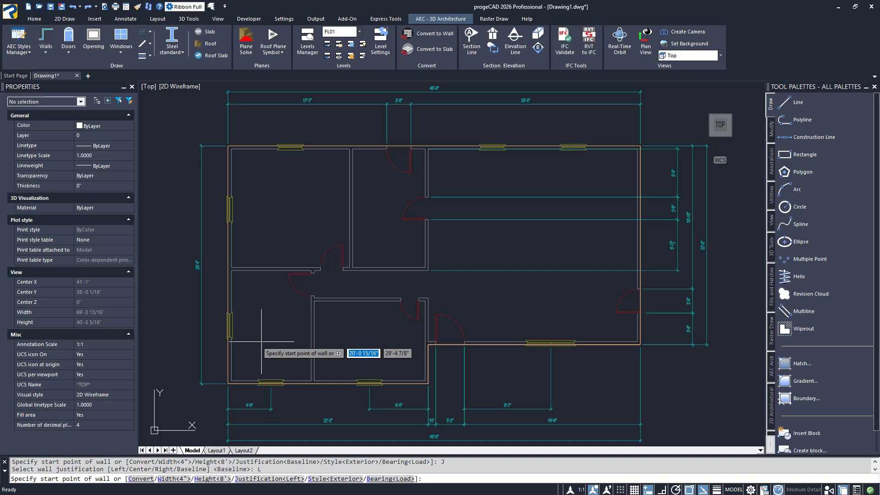
Draw the exterior walls clockwise along the slab's outer corners from the lower-left corner and close the loop.
click(229, 383)
click(229, 147)
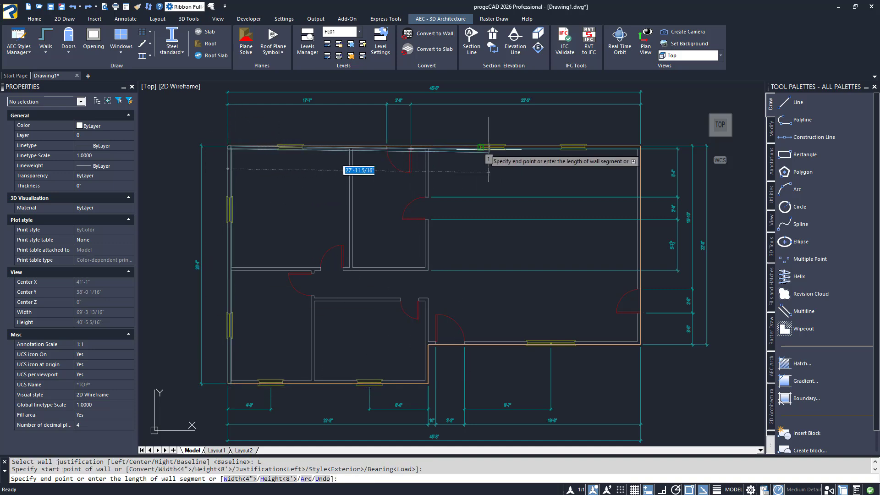
click(640, 147)
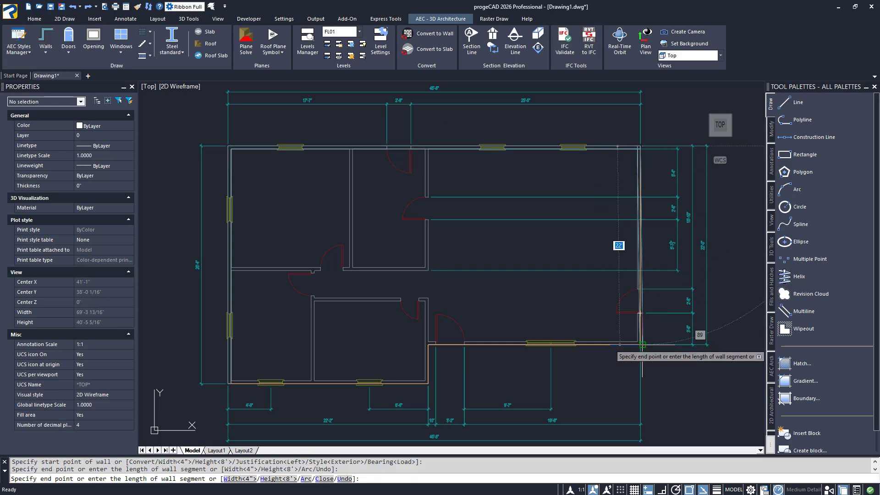
click(640, 344)
click(429, 343)
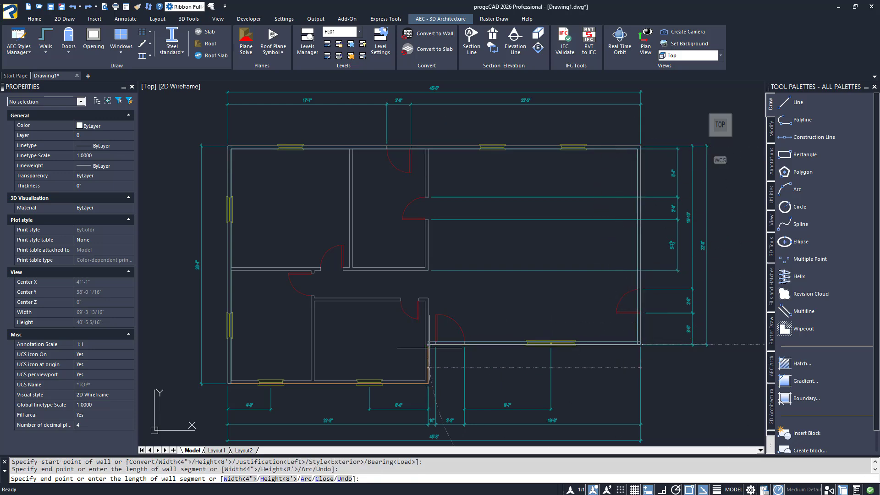
click(427, 382)
text(c)
key(Return)
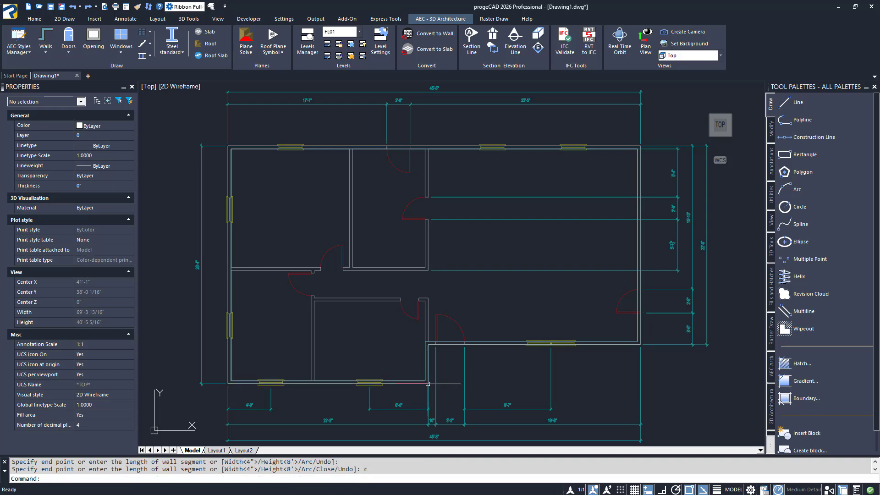
Display the exterior walls and slab in the Realistic visual style from the SW Isometric view.
click(191, 90)
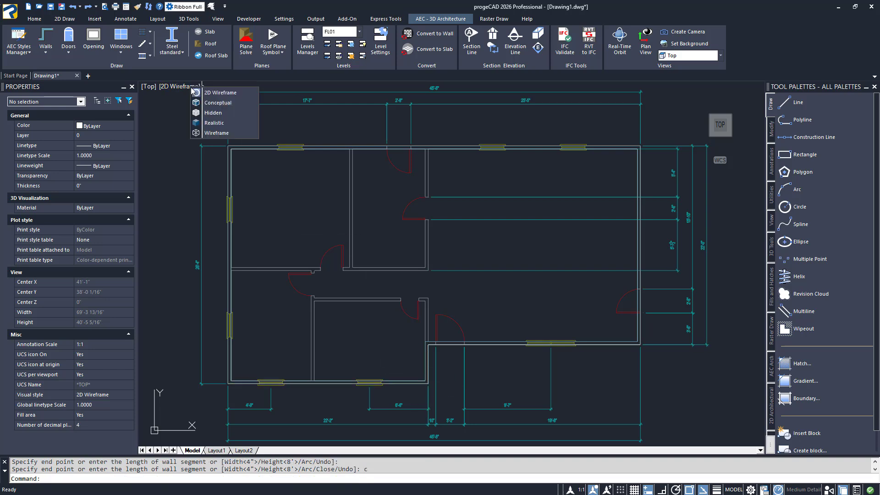
click(215, 122)
click(151, 88)
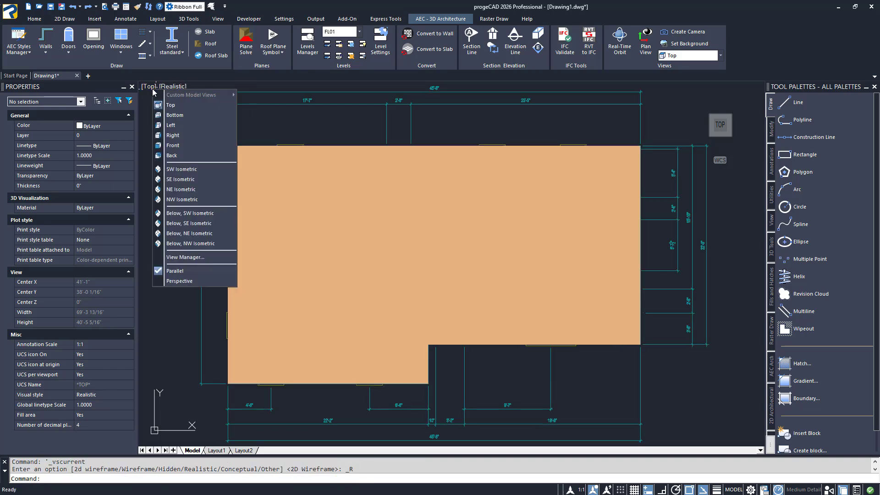
click(174, 169)
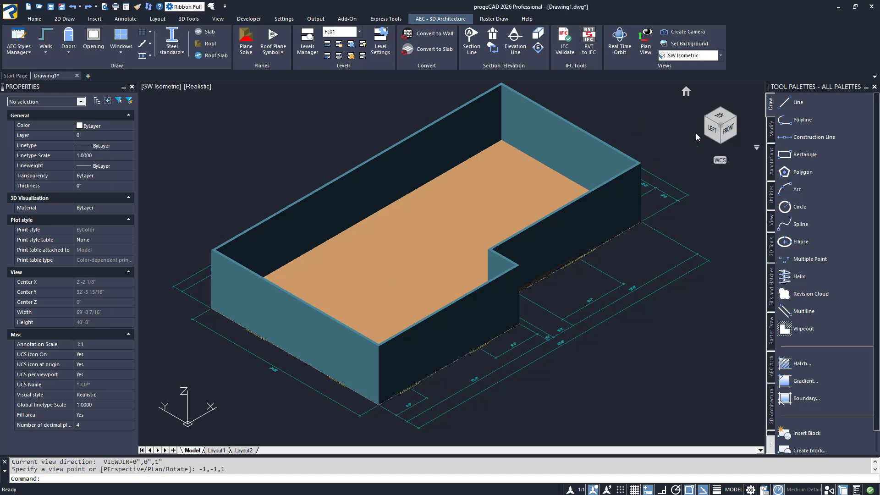
Switch the model with its exterior walls back to the Top view in 2D Wireframe.
click(723, 120)
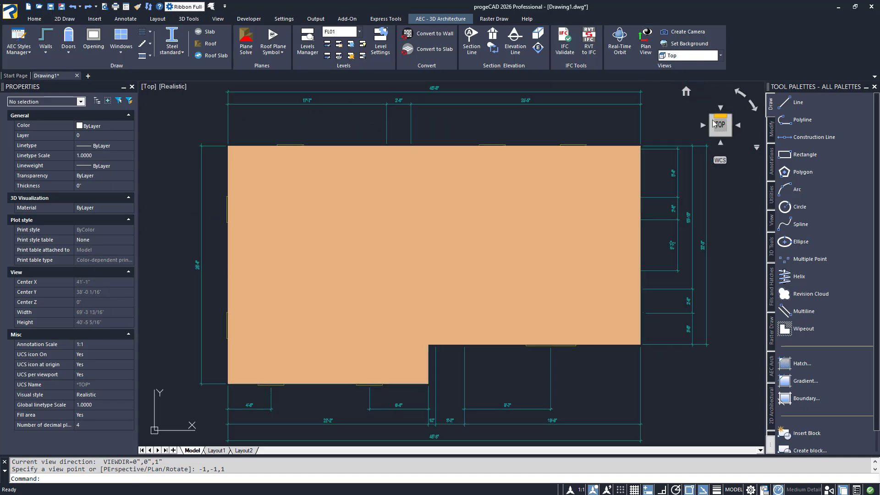
click(173, 87)
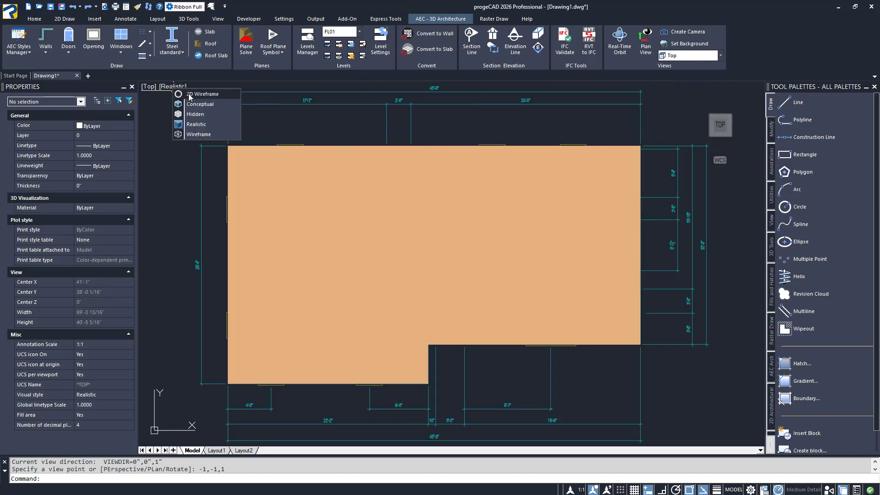
click(189, 95)
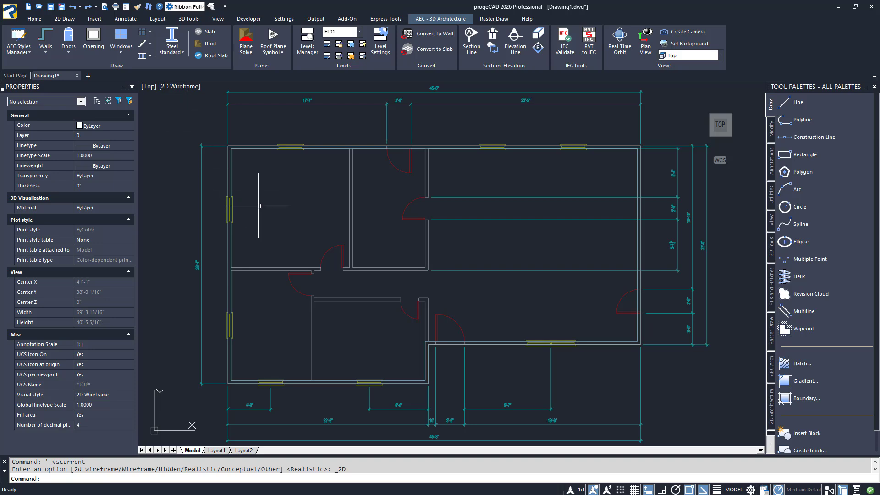
Draw Interior walls along the floor plan's partitions, including the central partition from the left exterior wall and its return to the top wall.
click(48, 52)
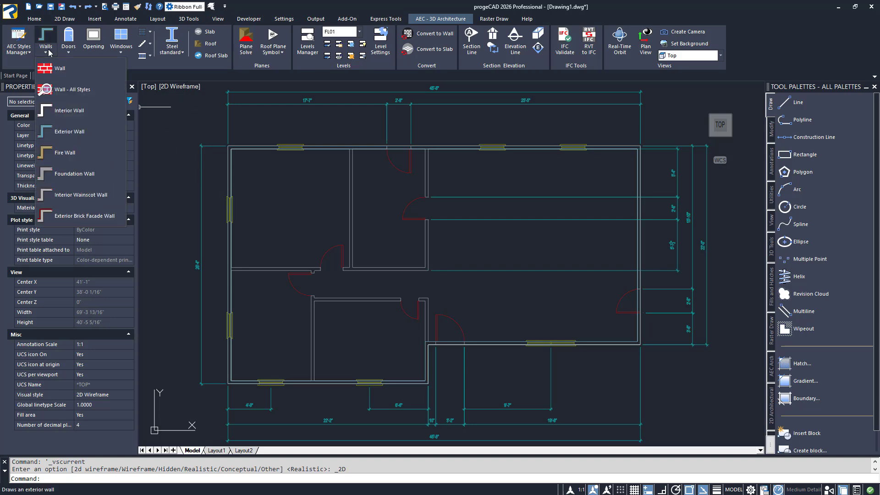
click(67, 112)
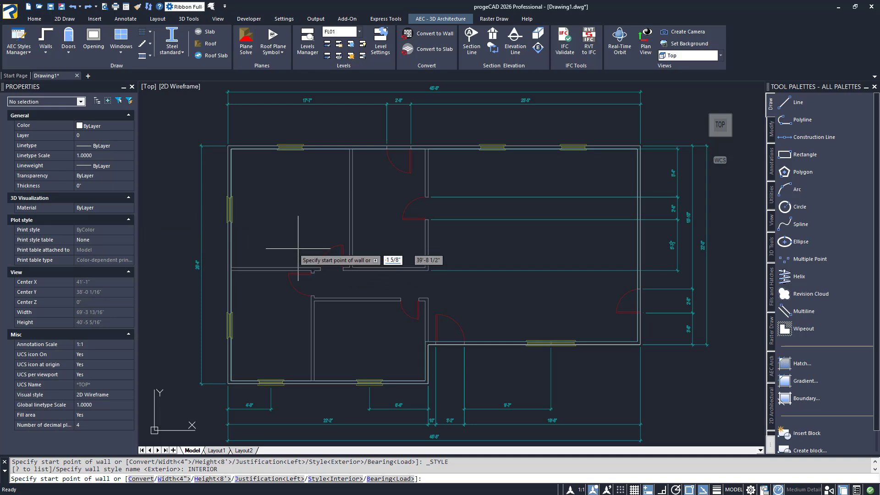
scroll(310, 237, up, 2)
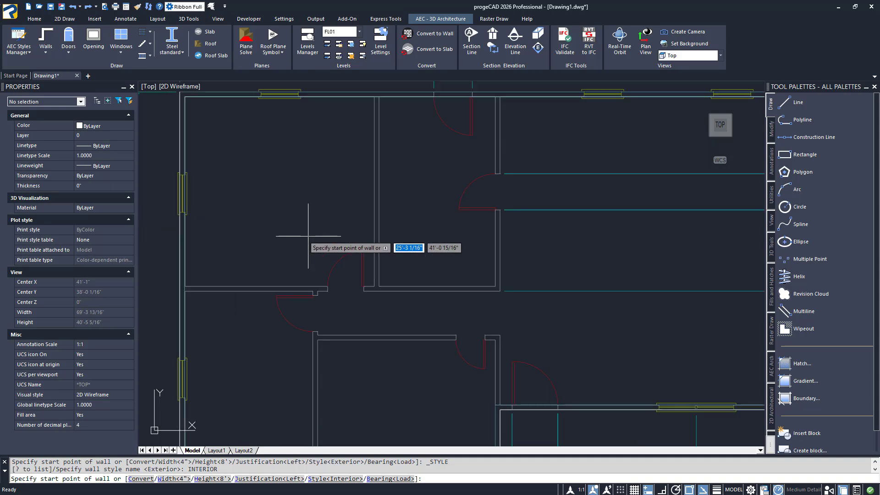
click(186, 289)
click(497, 288)
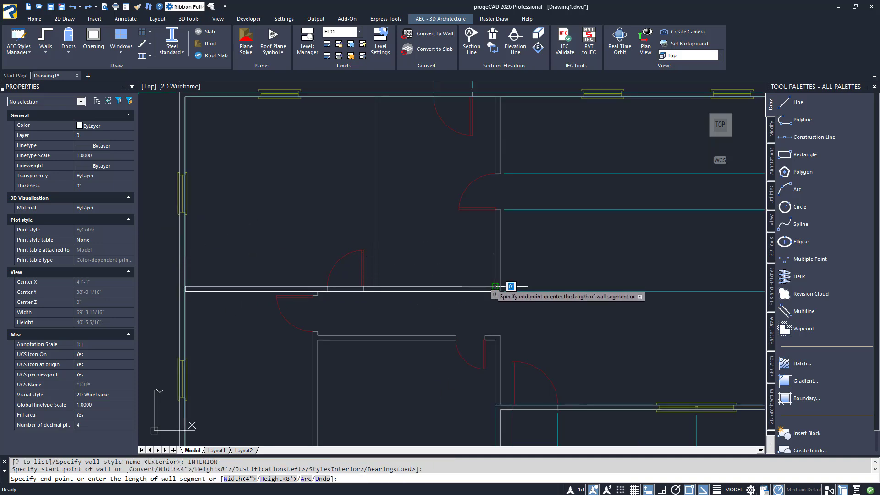
click(495, 97)
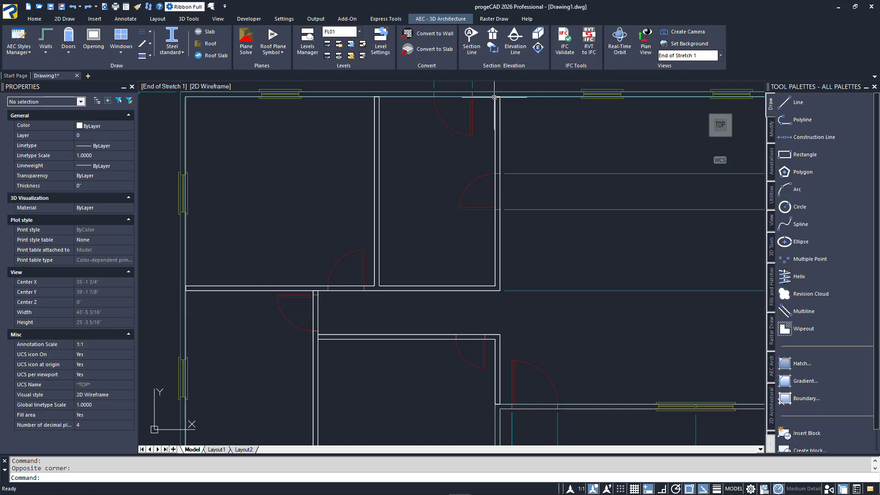
Display the whole model with its interior walls in the Realistic visual style from the SE Isometric view.
middle_click(490, 98)
middle_click(490, 97)
click(225, 86)
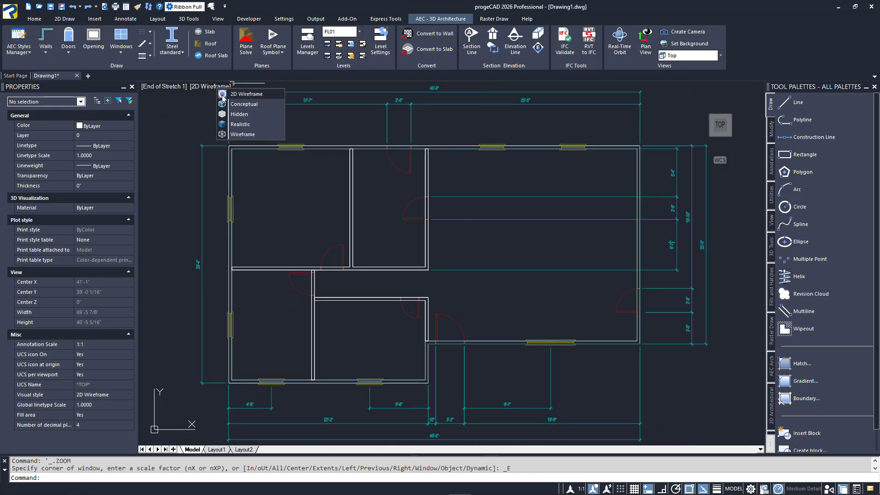
click(235, 125)
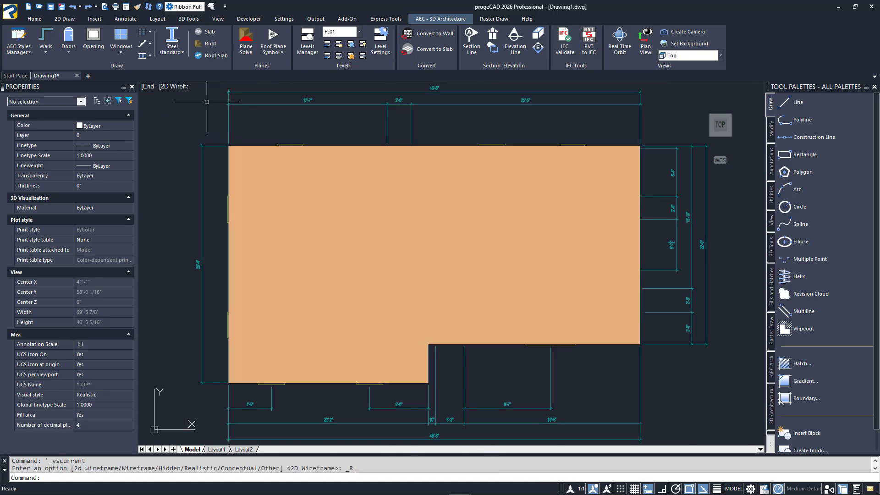
click(152, 86)
click(208, 177)
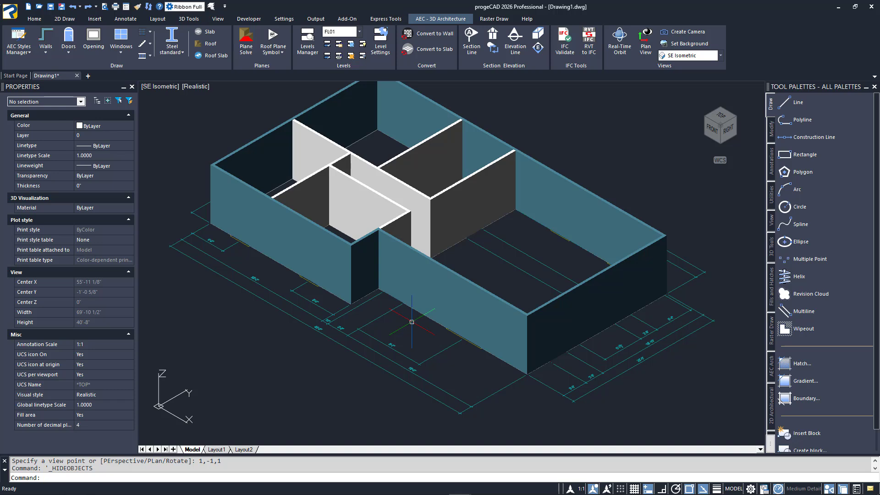
Unload all externally referenced drawings with the -XREF command to hide the floor plan.
text(-xref)
key(Return)
key(Up)
key(Up)
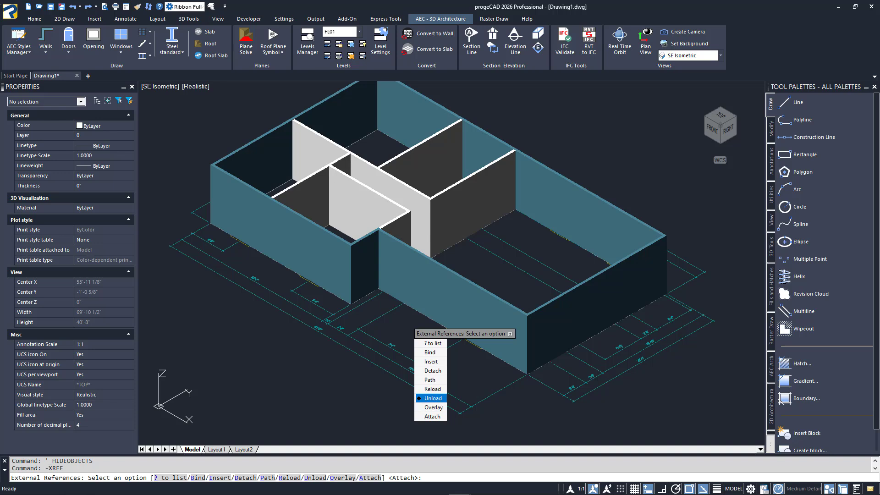
key(Return)
key(Return)
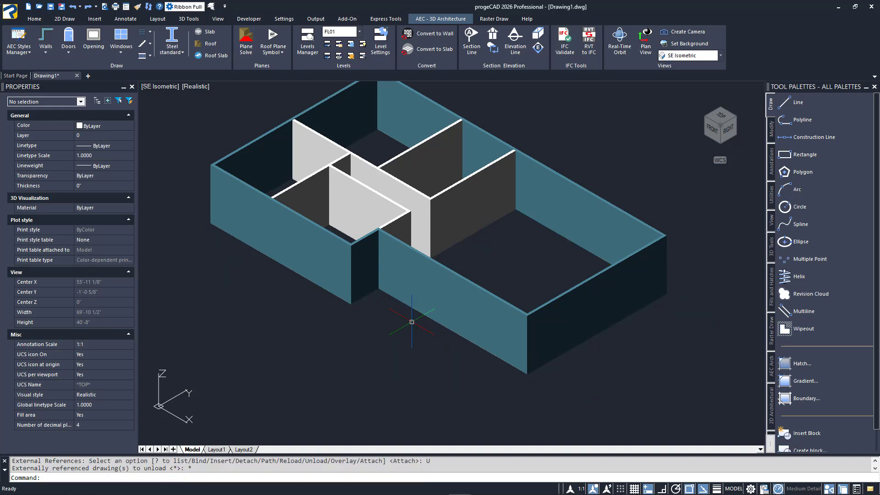
Select all six exterior walls and change their style to the brick-faced Stud-4 Air-2 Sheathing style.
middle_drag(412, 321, 409, 369)
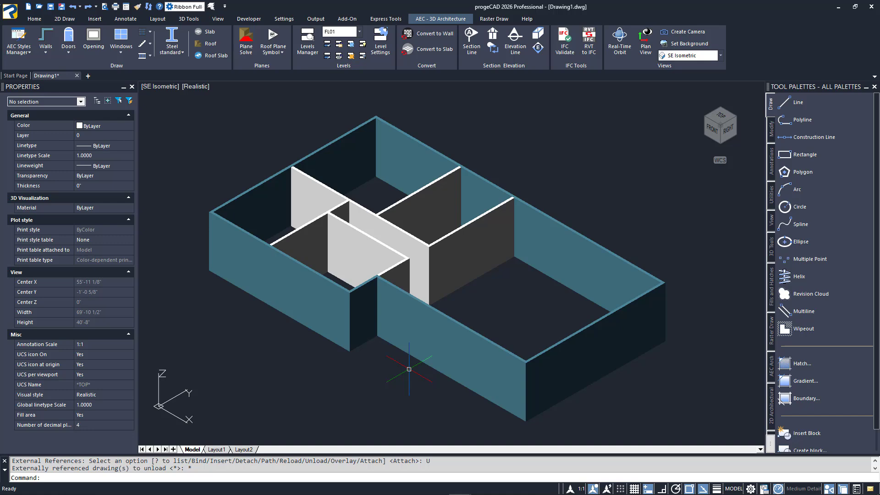
click(702, 226)
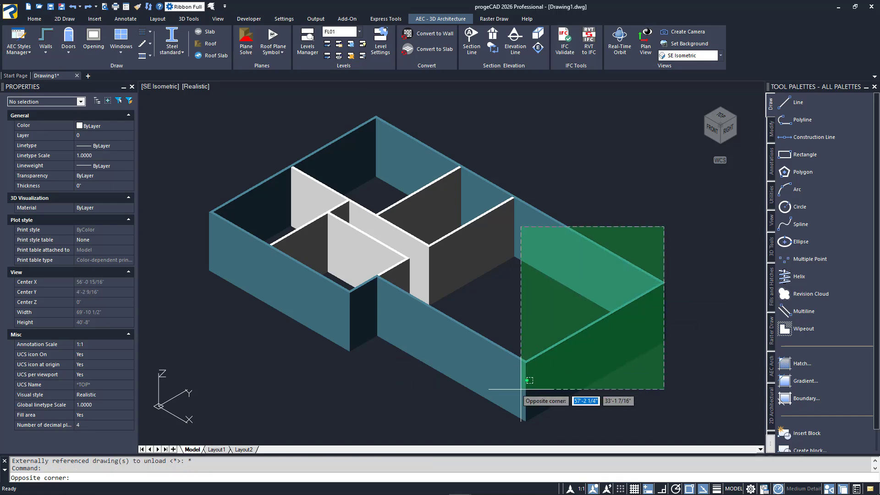
click(521, 401)
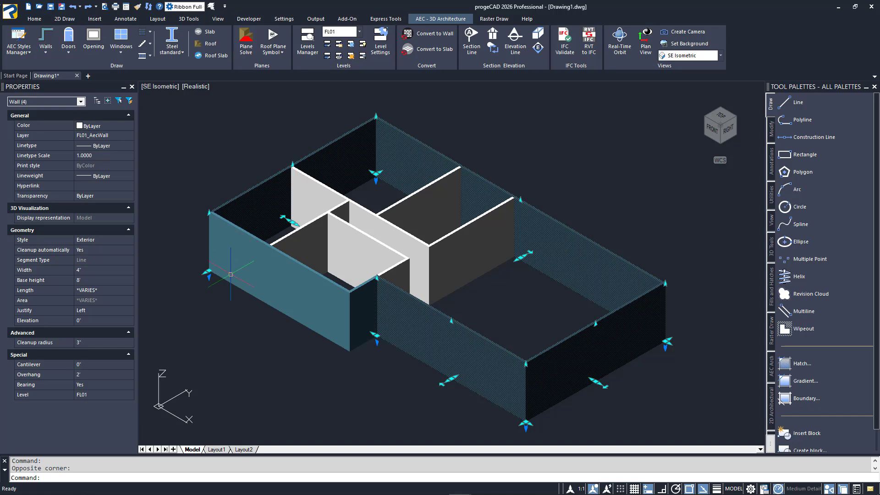
click(232, 289)
click(365, 343)
click(342, 336)
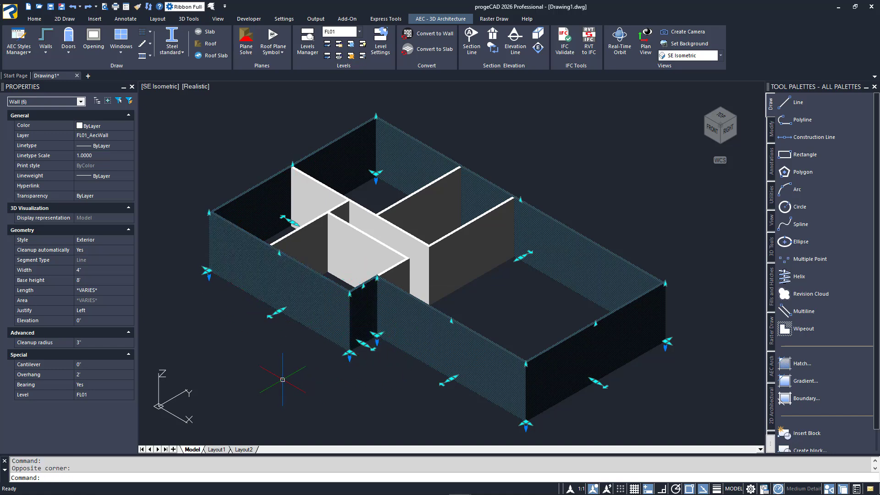
click(129, 241)
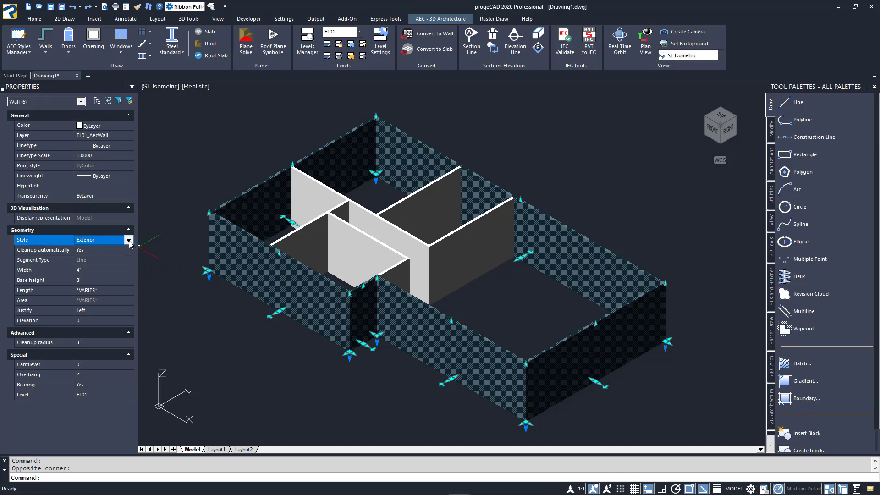
click(128, 241)
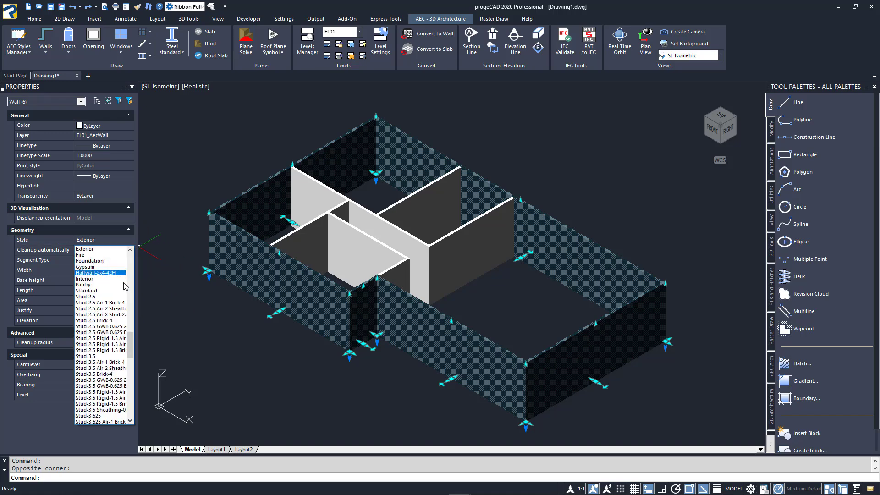
scroll(123, 306, down, 5)
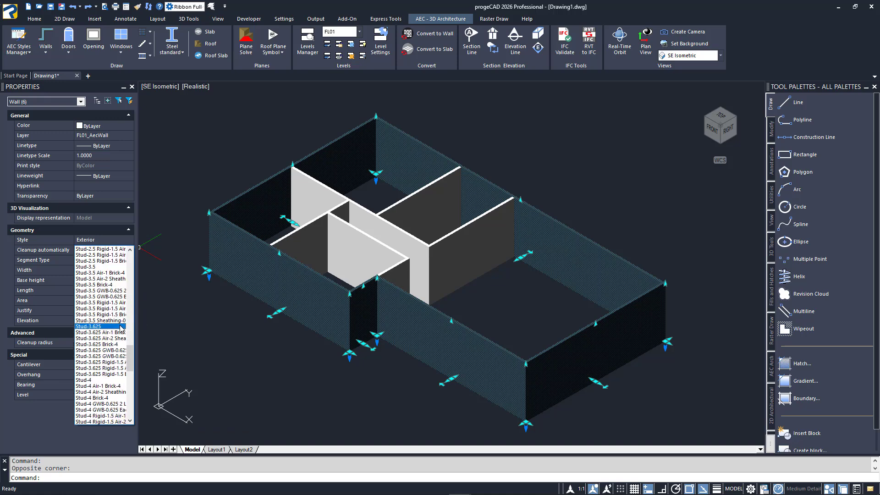
click(112, 393)
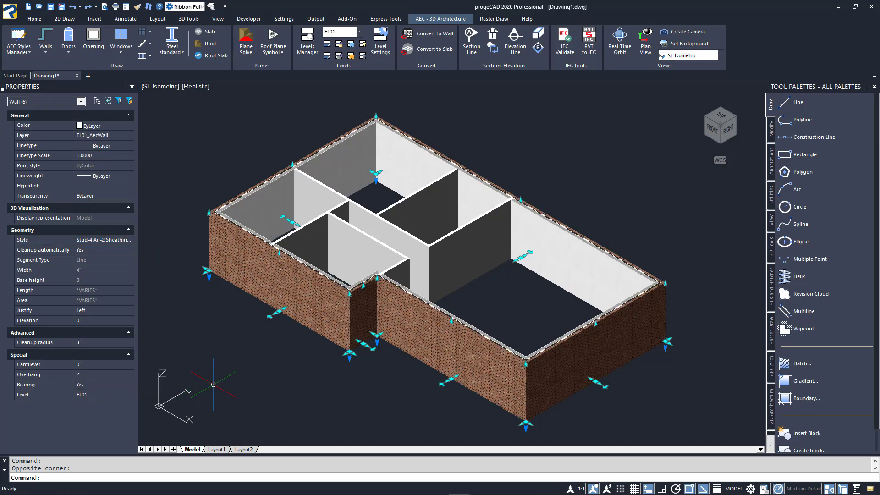
Deselect the exterior walls and switch the display representation to Low Detail to inspect the wall layers at the front corner.
scroll(493, 401, up, 4)
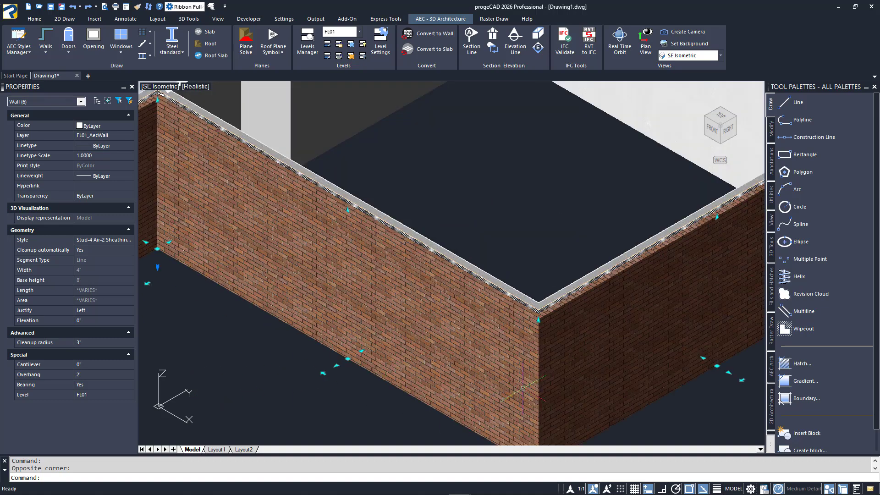
scroll(522, 388, up, 2)
scroll(482, 334, up, 3)
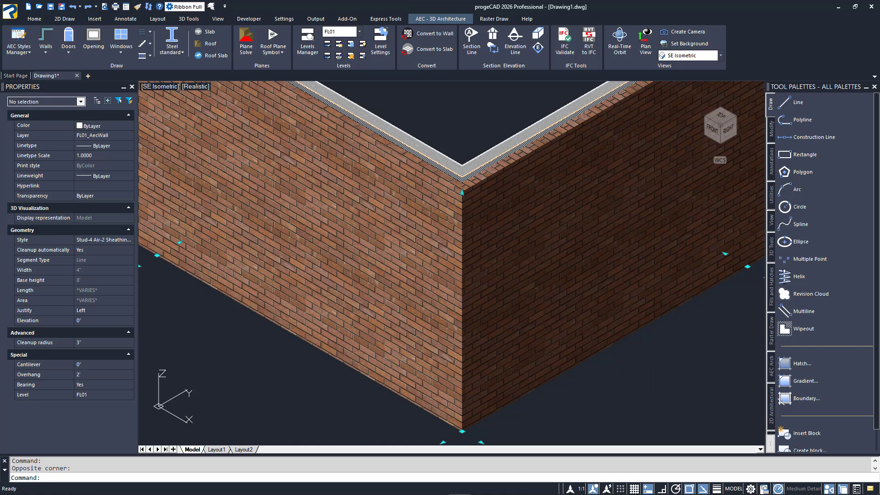
key(Escape)
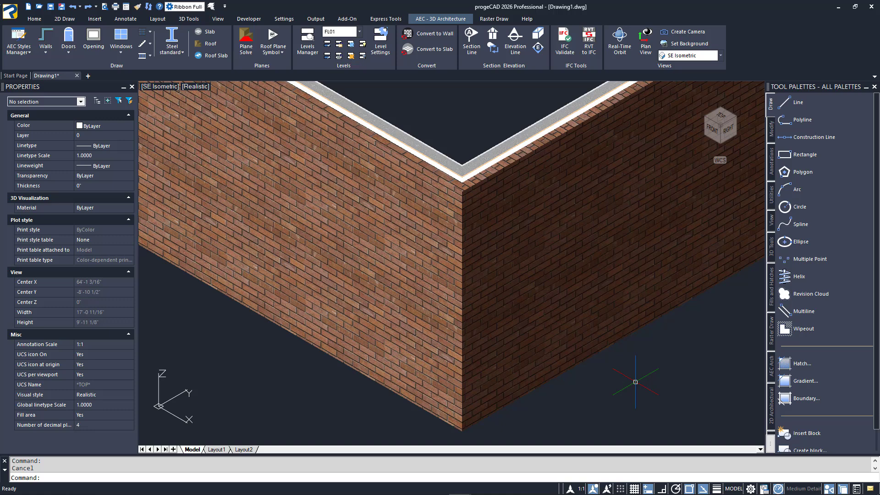
click(788, 489)
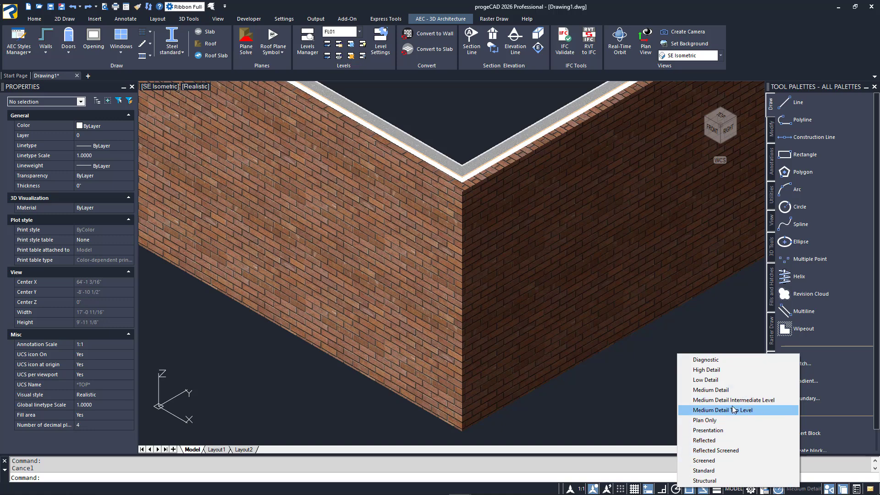
click(736, 380)
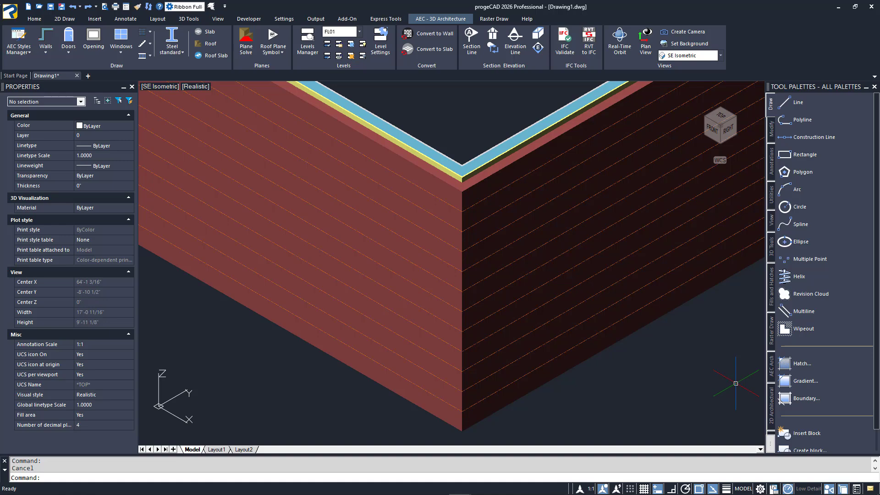
Set the display representation back to Medium Detail and show the whole model.
click(801, 492)
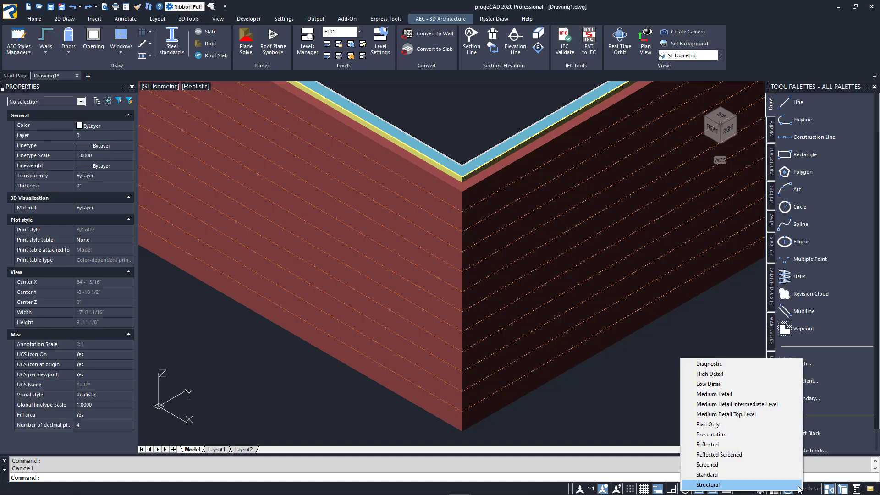
click(743, 394)
scroll(642, 373, down, 6)
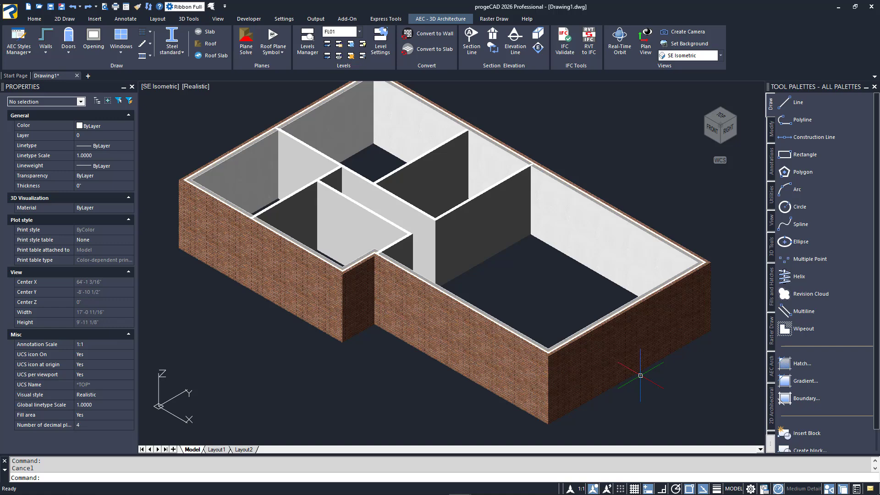
middle_click(640, 375)
middle_click(640, 375)
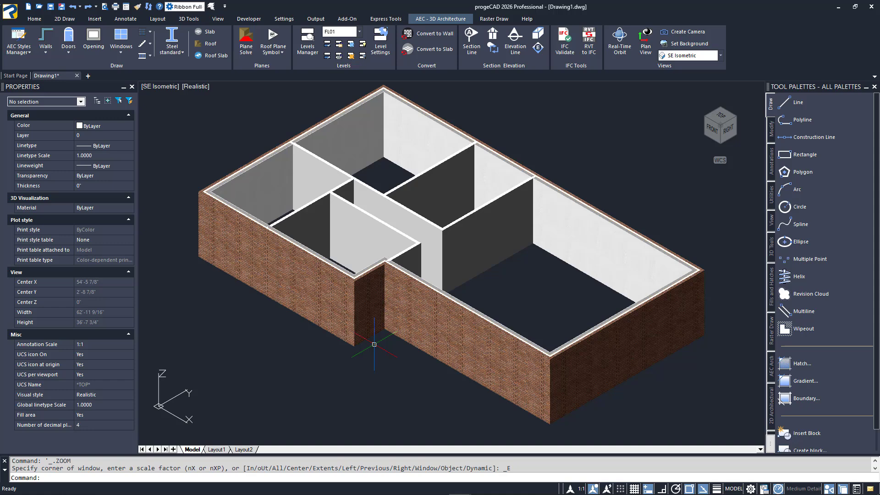
Reload all externally referenced drawings with the -XREF command to show the floor plan again.
text(-XREF)
key(Return)
text(R)
key(Return)
key(Return)
key(Return)
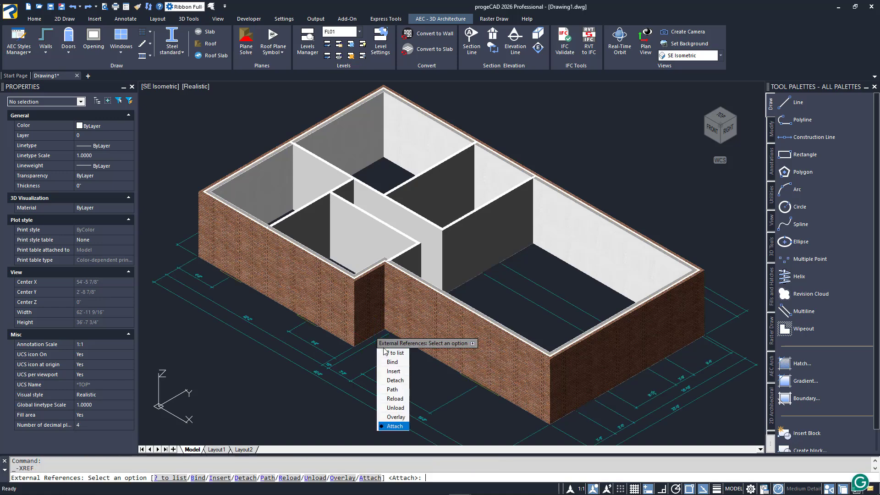
key(Escape)
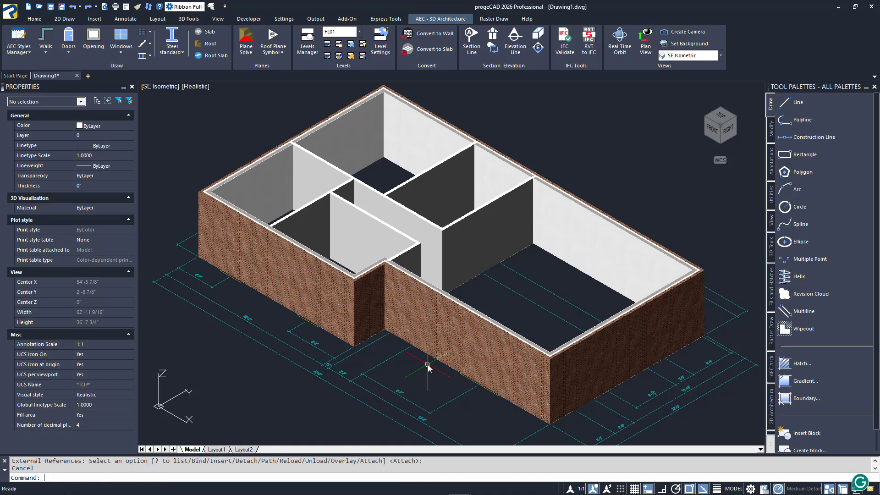
Insert a Single door, 3' wide, in the front exterior wall beside the recessed corner at the floor plan's door opening, and select it.
scroll(402, 318, up, 3)
scroll(402, 318, up, 3)
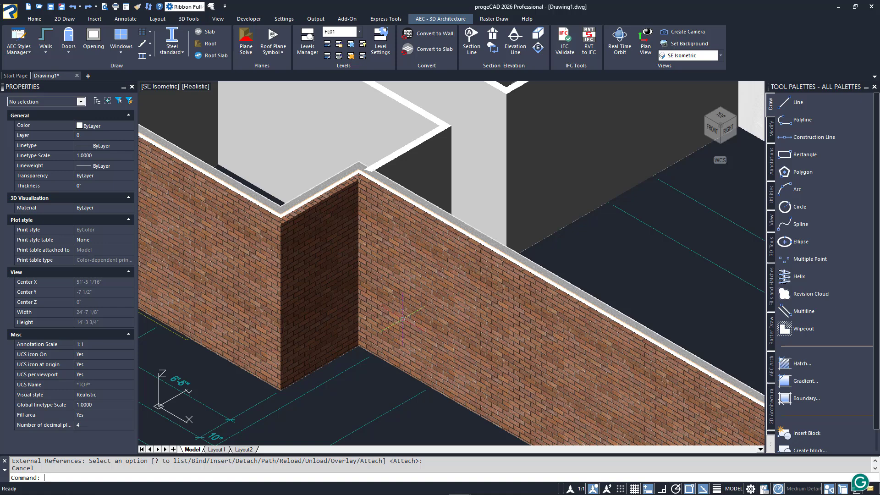
middle_drag(402, 318, 436, 304)
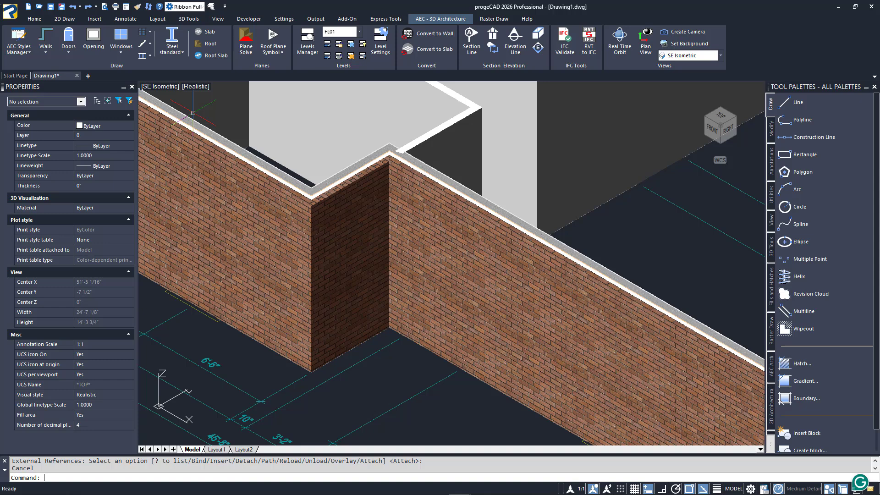
click(69, 54)
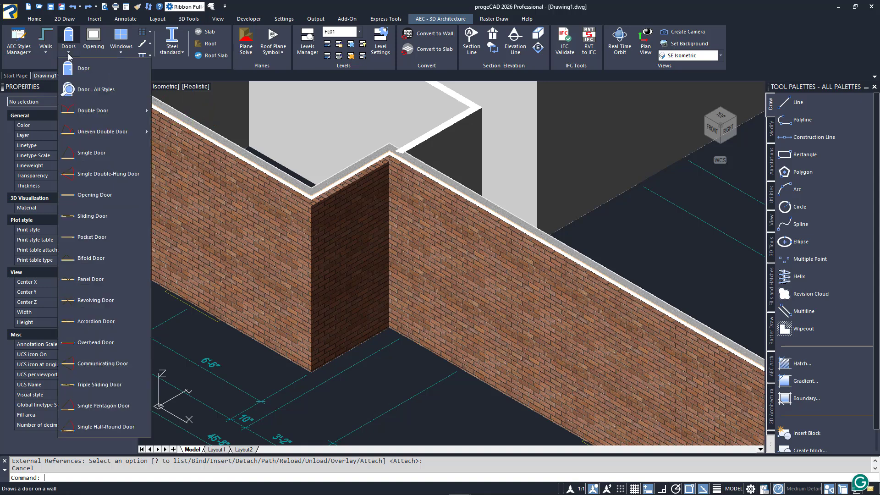
click(96, 152)
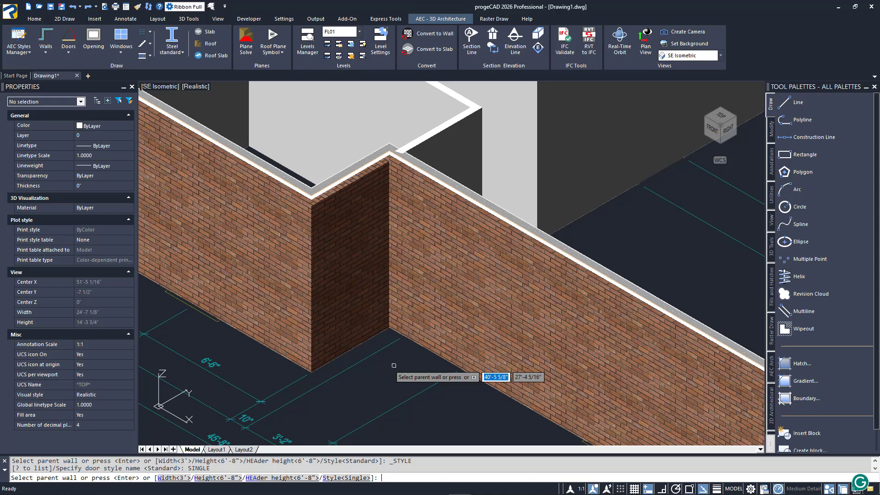
click(487, 390)
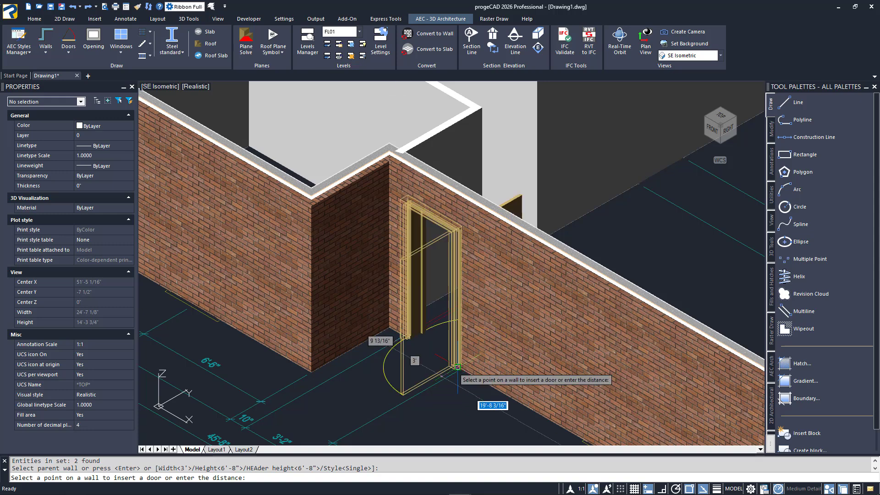
click(461, 368)
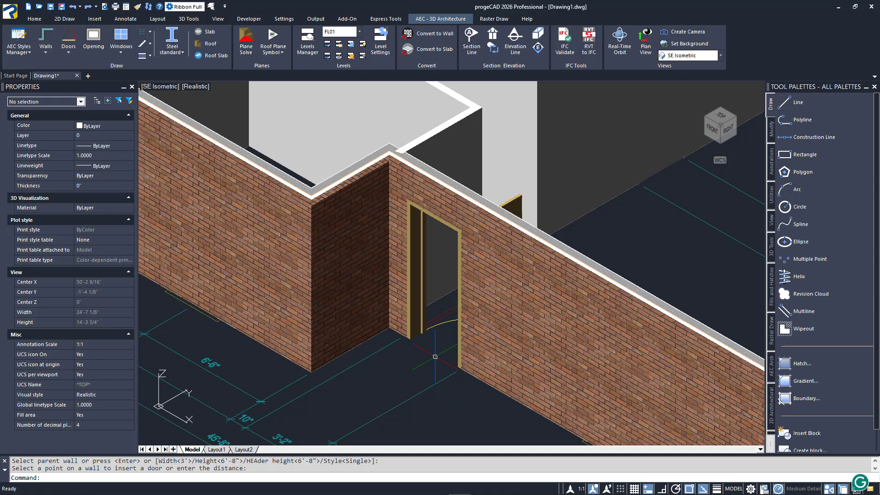
click(448, 322)
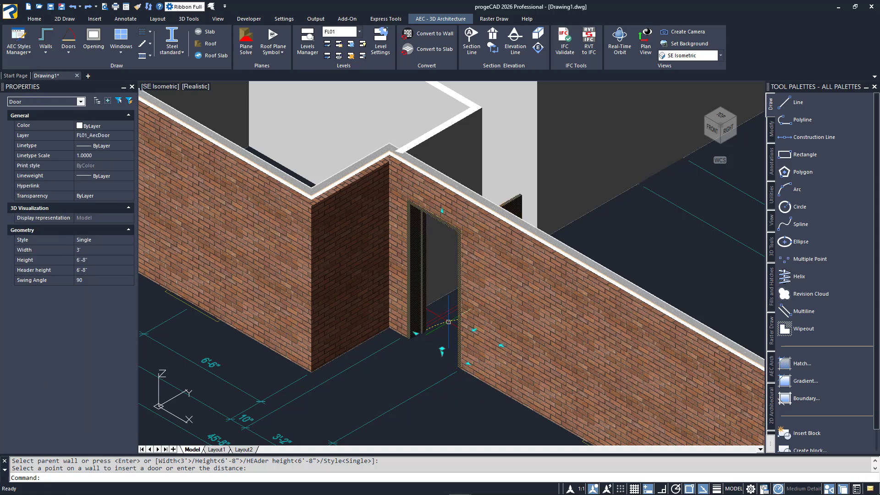
Set the selected entrance door's width to 3'-2" and deselect it.
click(115, 249)
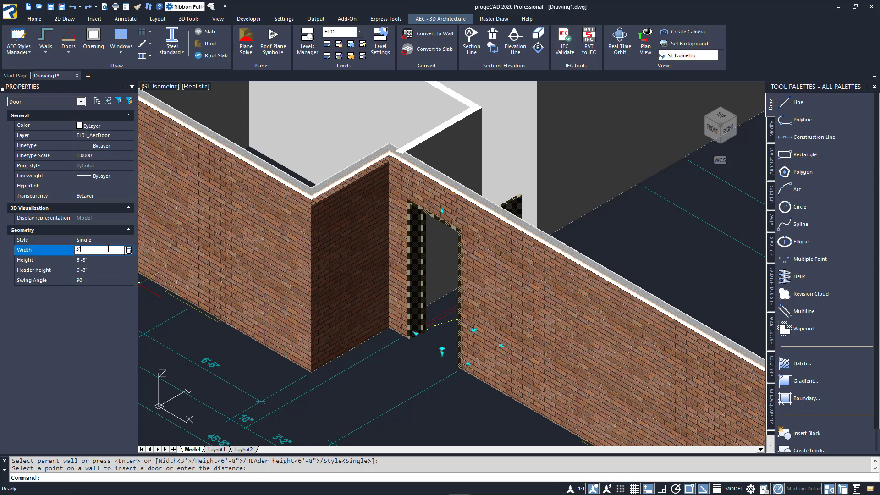
text(-2)
key(Tab)
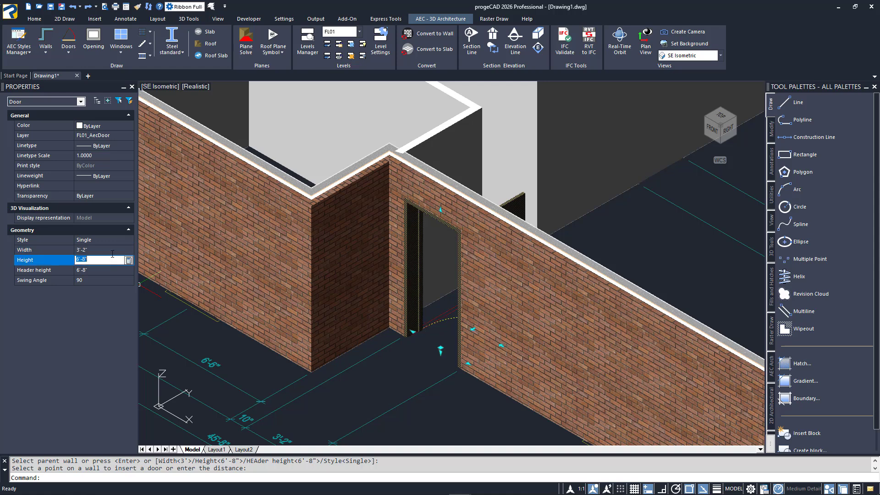
key(Escape)
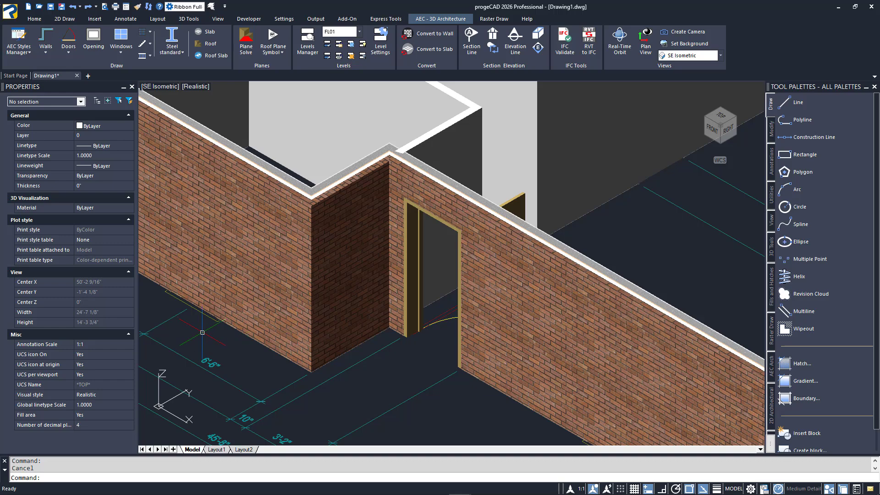
Insert two Double-Hung windows, 3' wide and 5' high, in the front brick wall at the floor plan's two window openings.
middle_drag(202, 332, 511, 412)
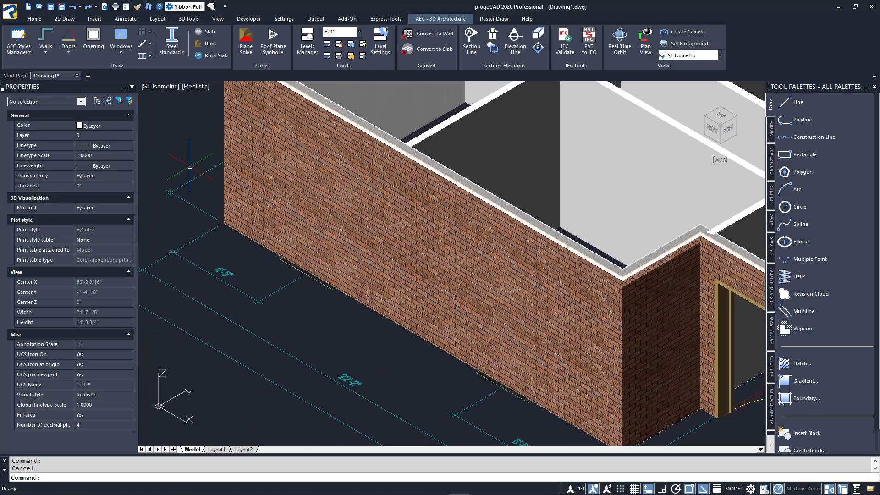
click(121, 53)
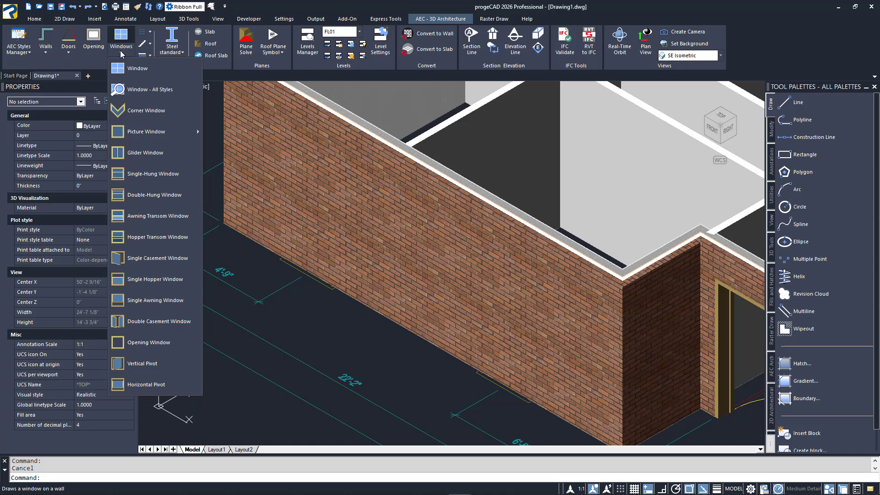
click(154, 198)
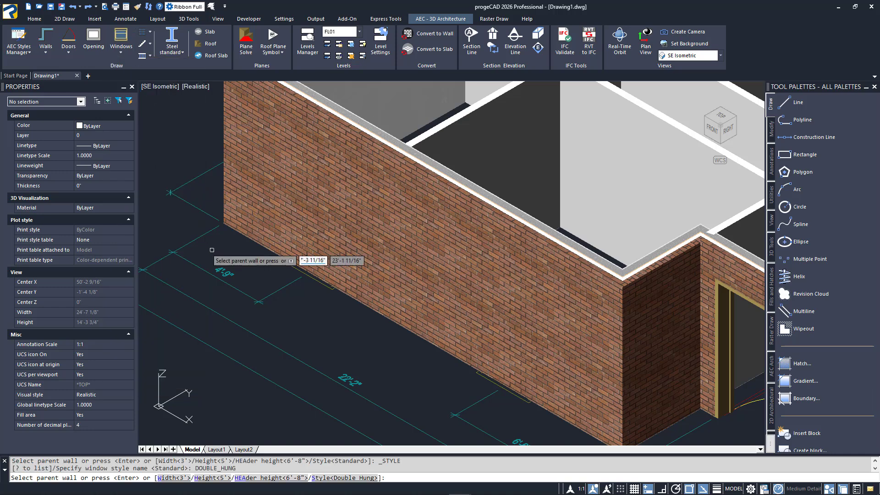
click(262, 253)
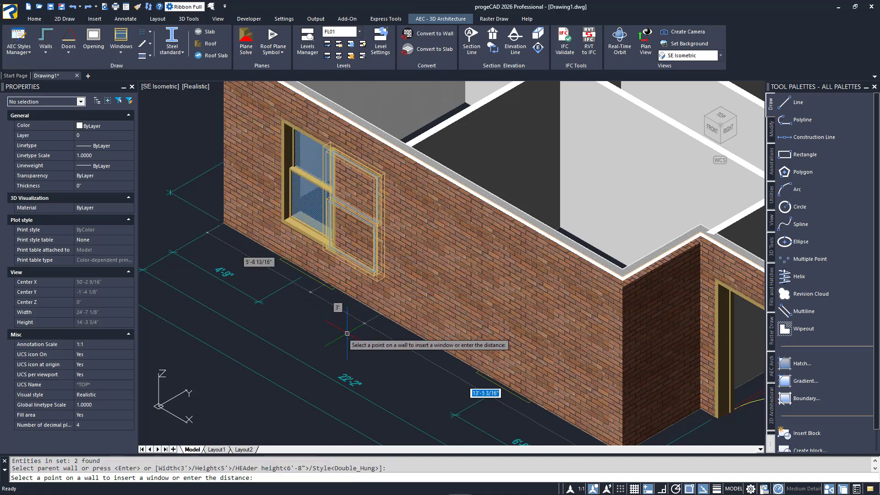
click(525, 404)
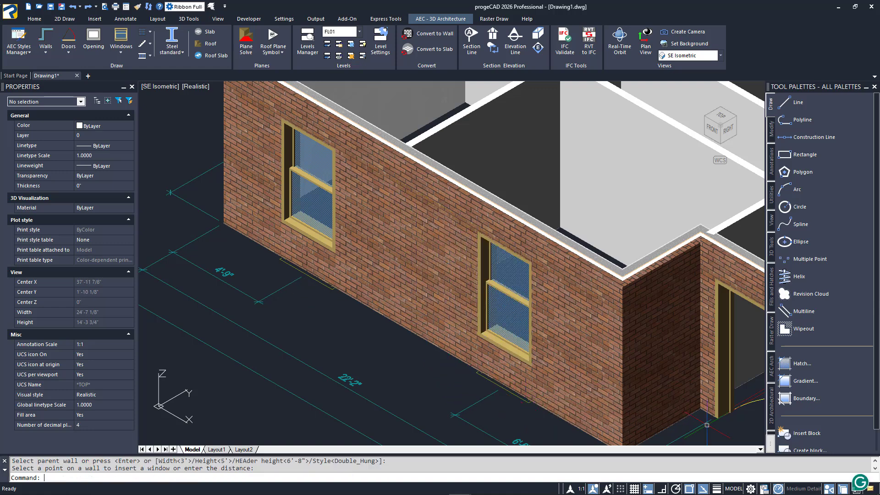
Insert an Arch Picture window, 3' wide and 5' high, in the front wall beyond the entrance door at the plan's window opening.
middle_drag(707, 425, 241, 232)
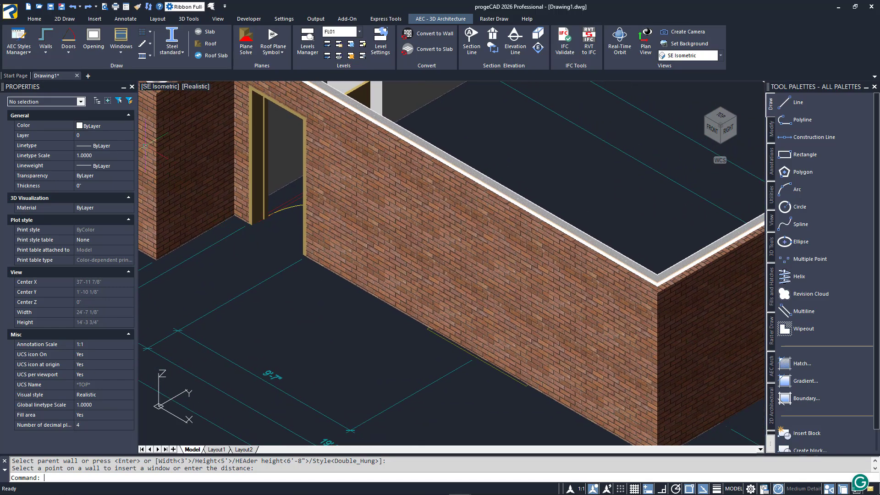
click(121, 53)
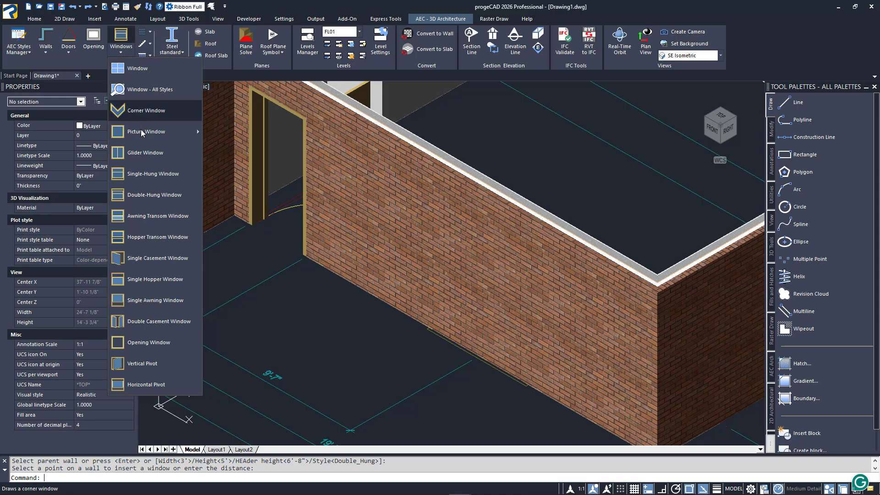
mouse_move(147, 133)
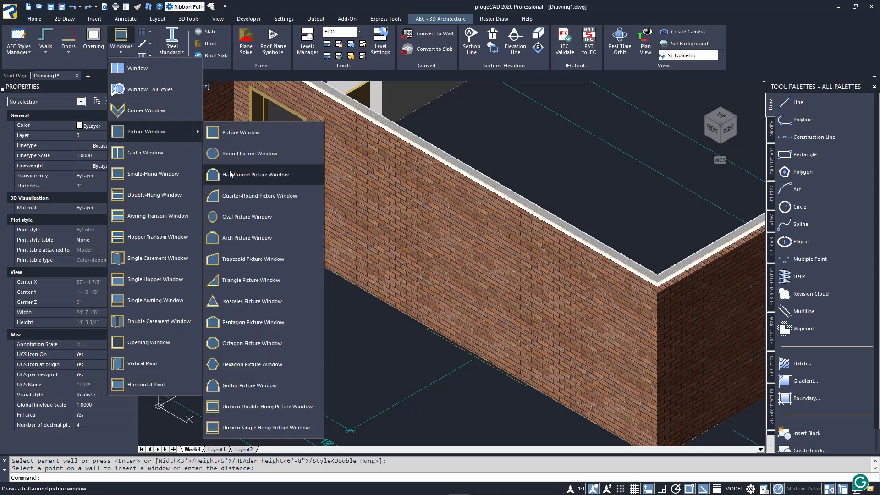
click(243, 237)
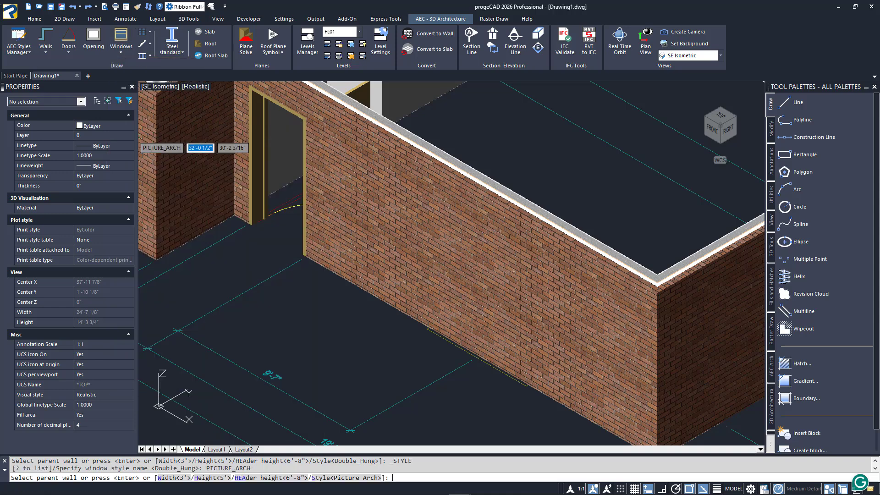
click(481, 348)
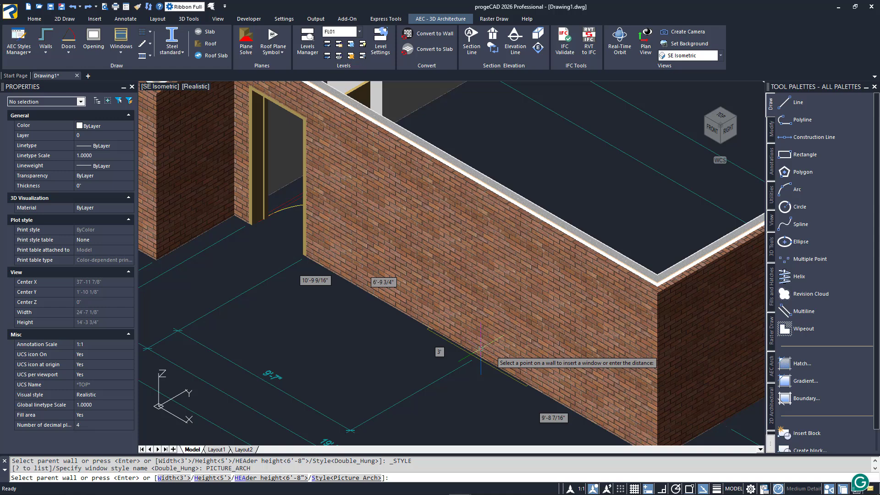
click(528, 388)
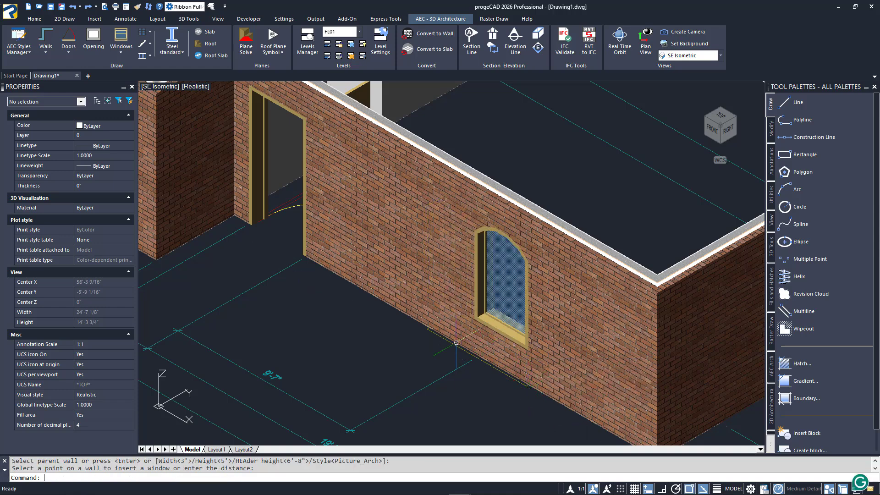
Set the arched window's width to 5'-6" and deselect it.
click(485, 298)
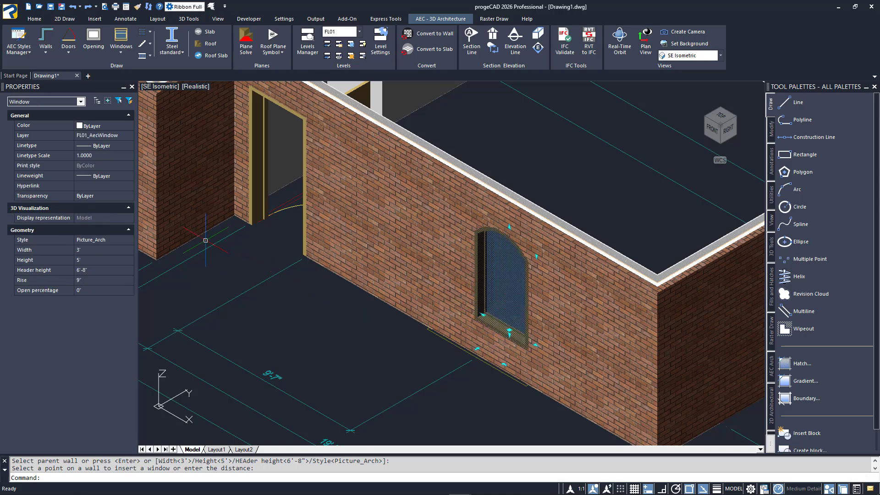
click(121, 253)
text(5'-6)
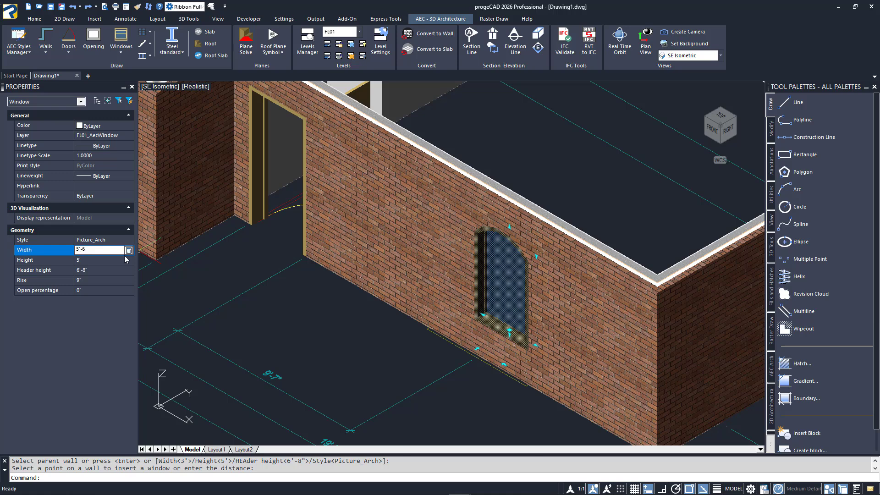
click(124, 260)
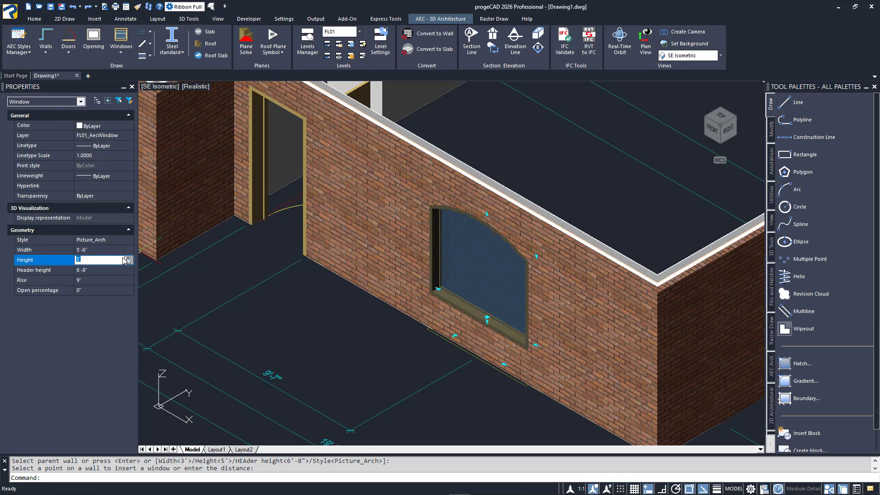
key(Escape)
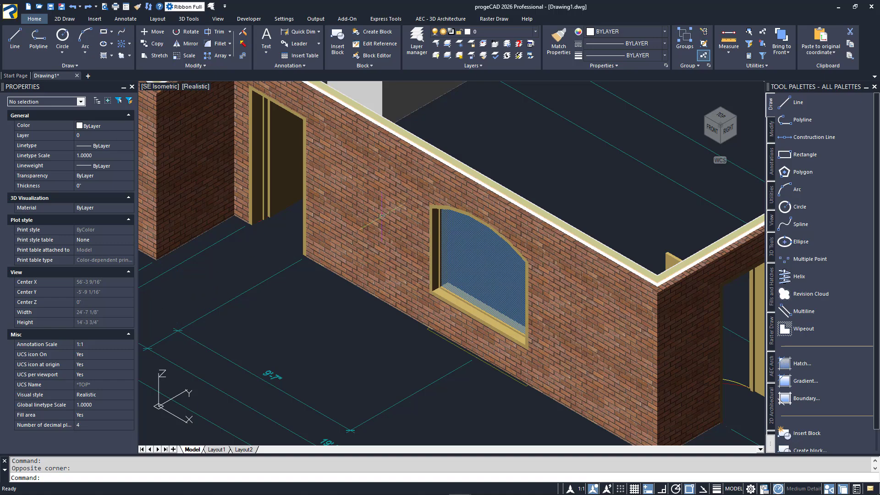
Switch to the Top view and set the visual style to 2D Wireframe.
click(720, 117)
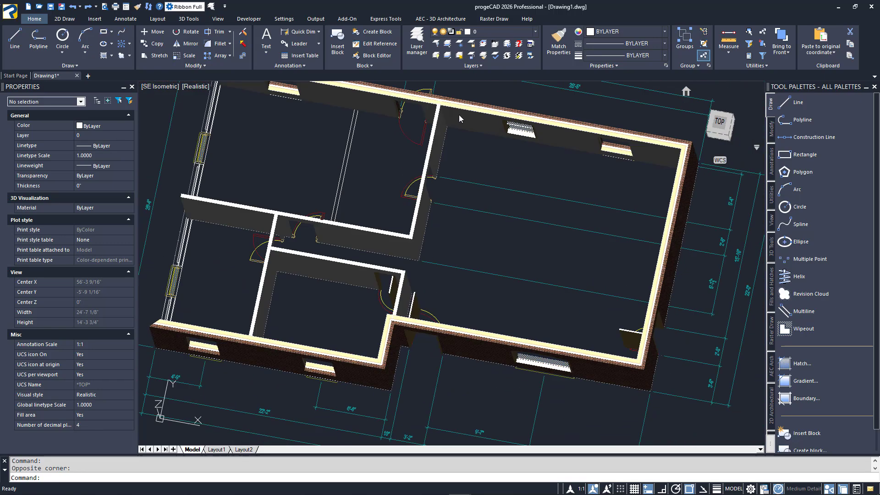
click(169, 87)
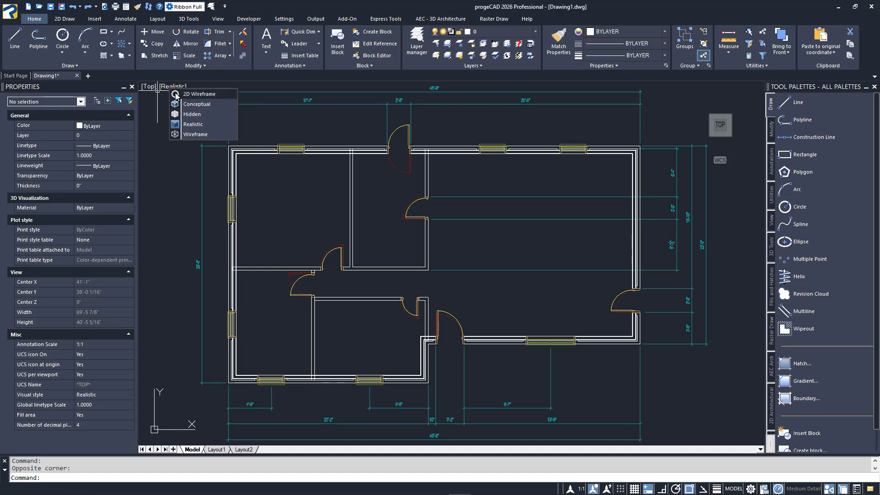
click(187, 96)
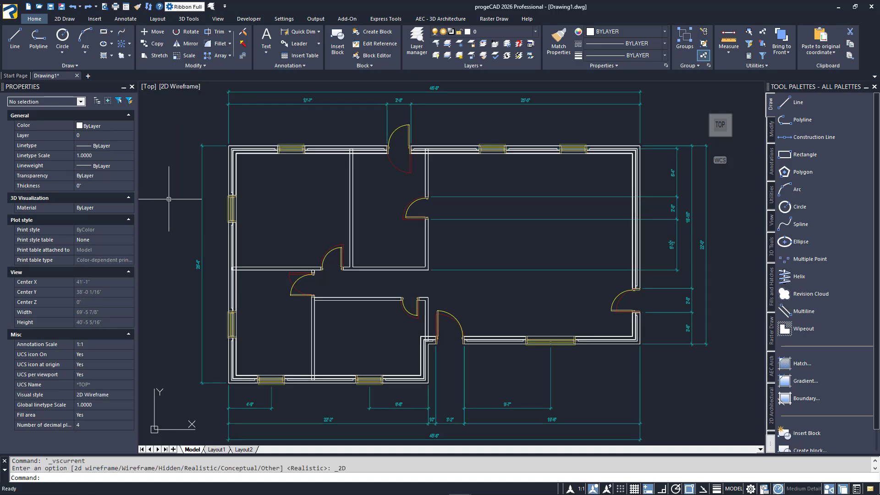
Flip the rear exterior wall's door so it swings into the house as on the floor plan, and deselect it.
scroll(406, 138, up, 4)
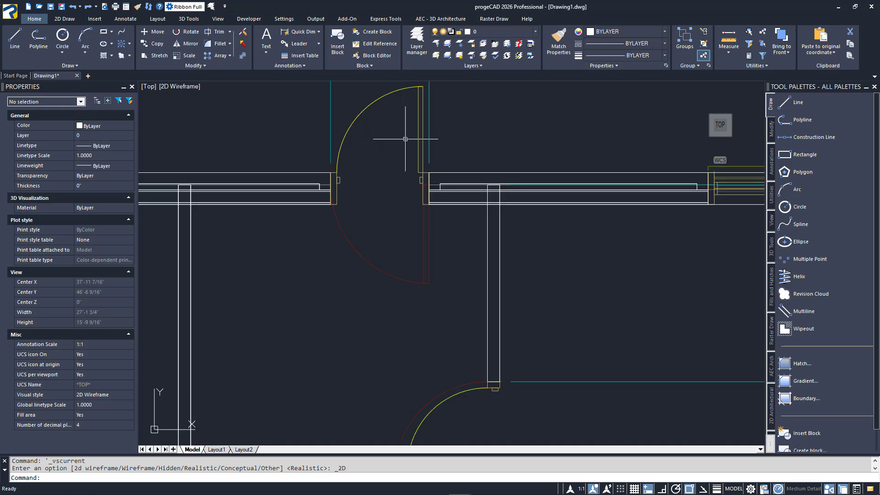
middle_drag(405, 138, 407, 211)
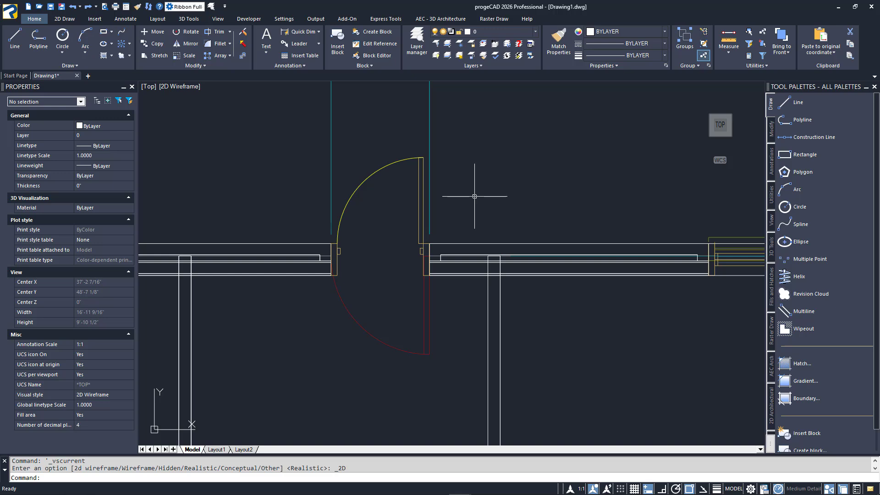
click(418, 193)
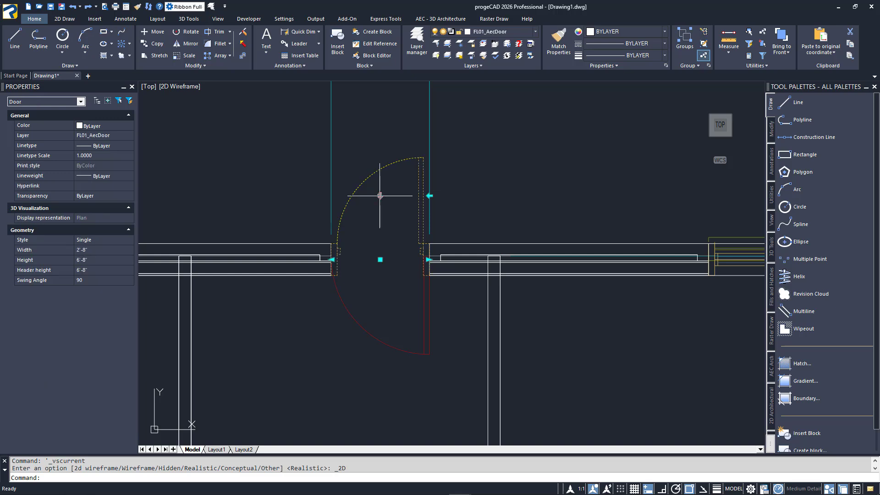
click(379, 195)
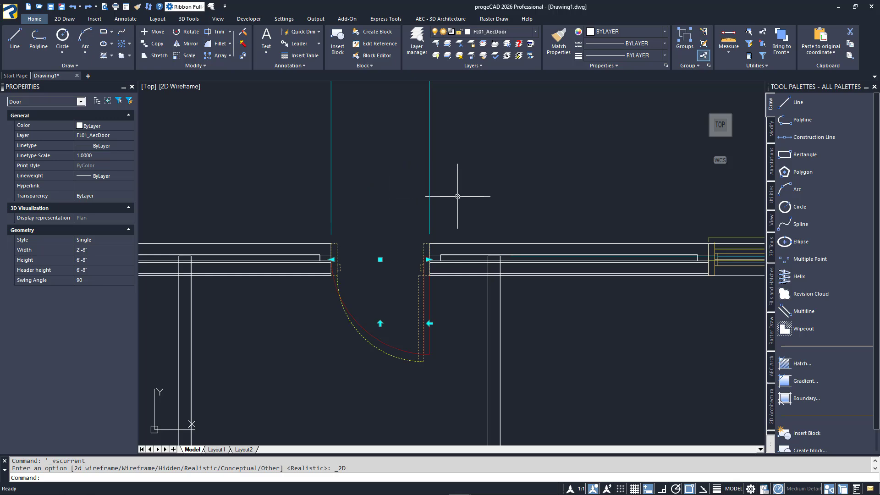
key(Escape)
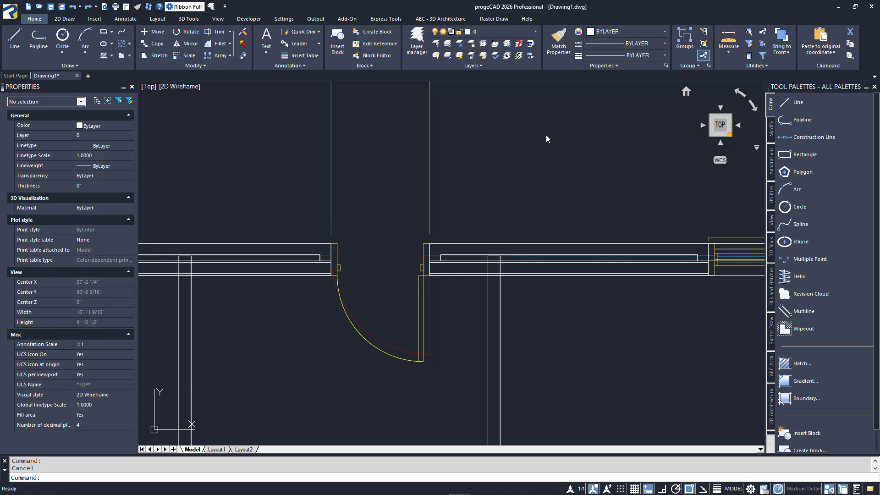
Return to the SE Isometric view of the whole model and set the visual style to Realistic.
click(730, 136)
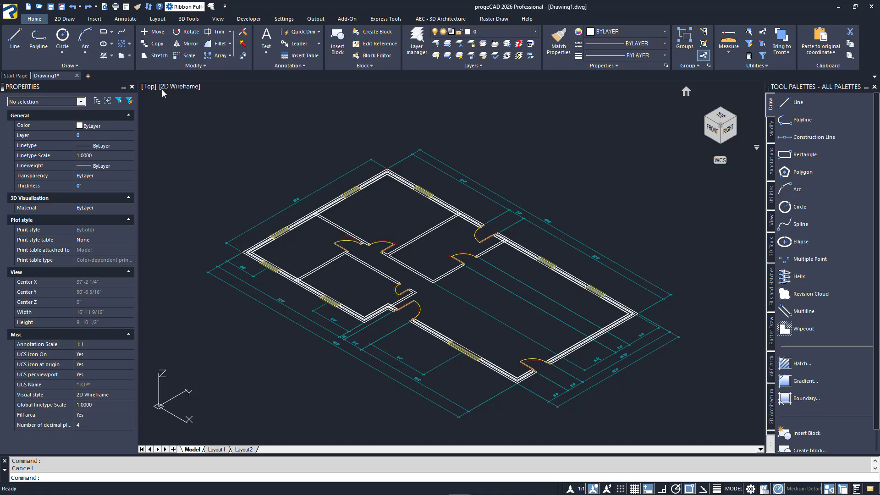
click(193, 88)
click(205, 122)
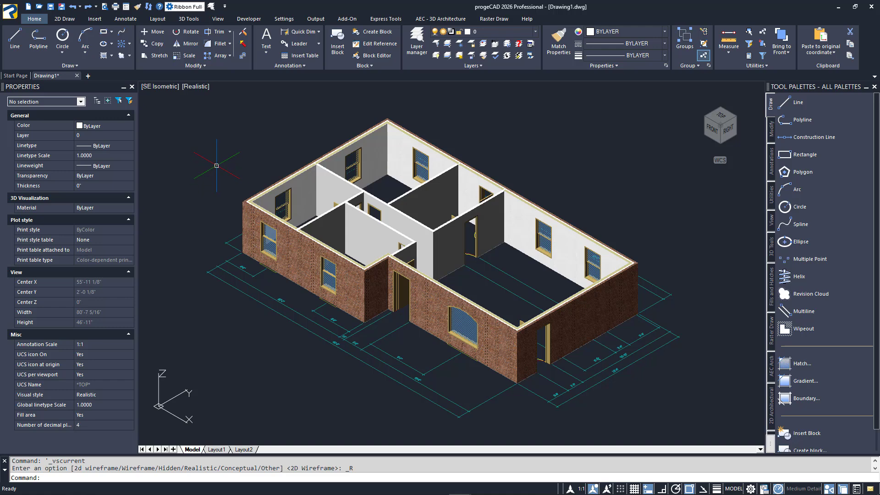
Create a 6" thick roof slab by drawing a new contour along the outer top corners of the exterior walls.
click(441, 19)
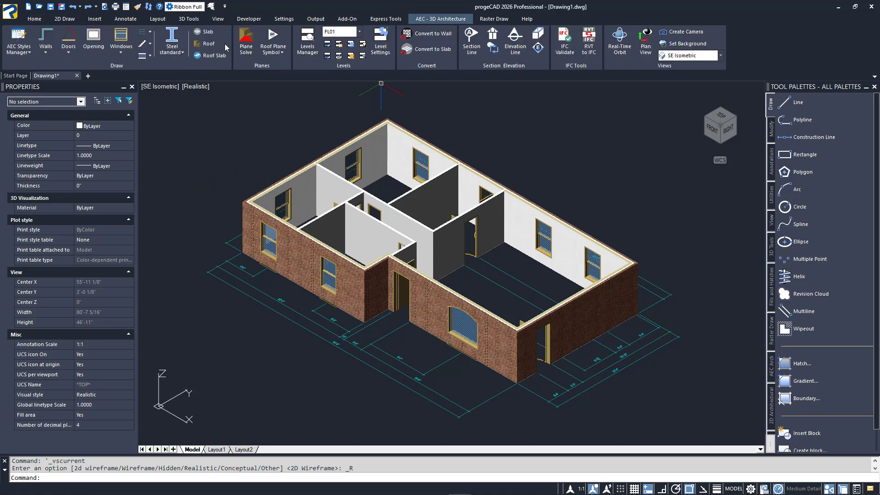
click(213, 55)
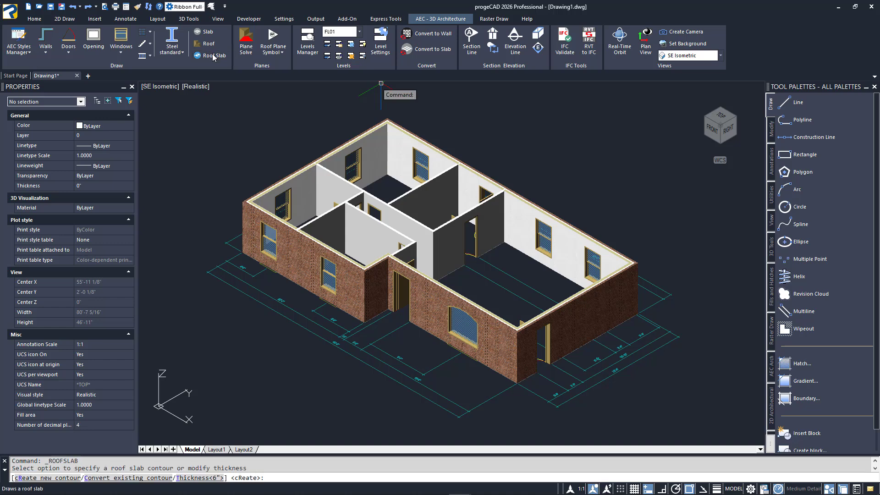
click(244, 202)
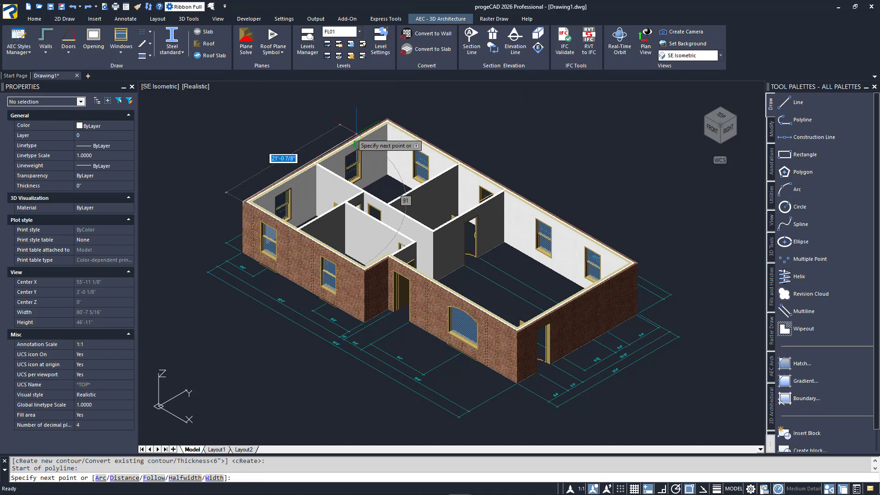
click(385, 118)
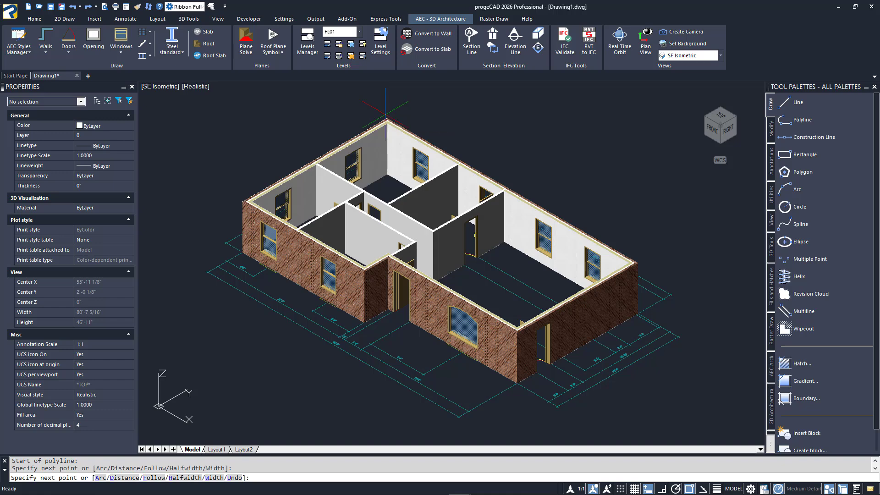
key(Escape)
key(Escape)
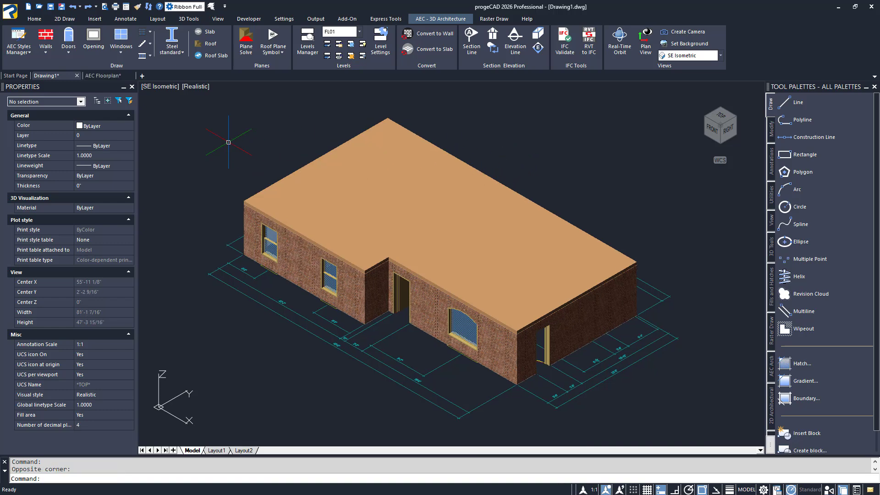
Isolate the roof slab so that all other objects in the model are hidden.
click(388, 118)
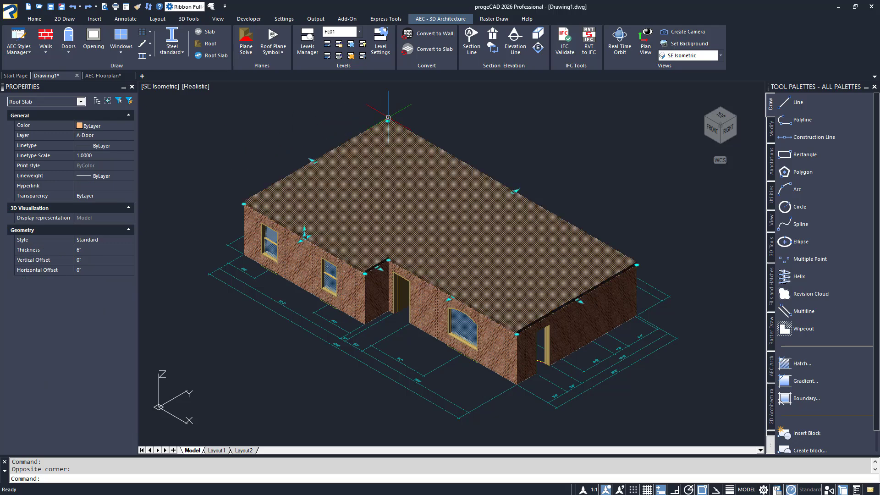
right_click(388, 117)
mouse_move(425, 157)
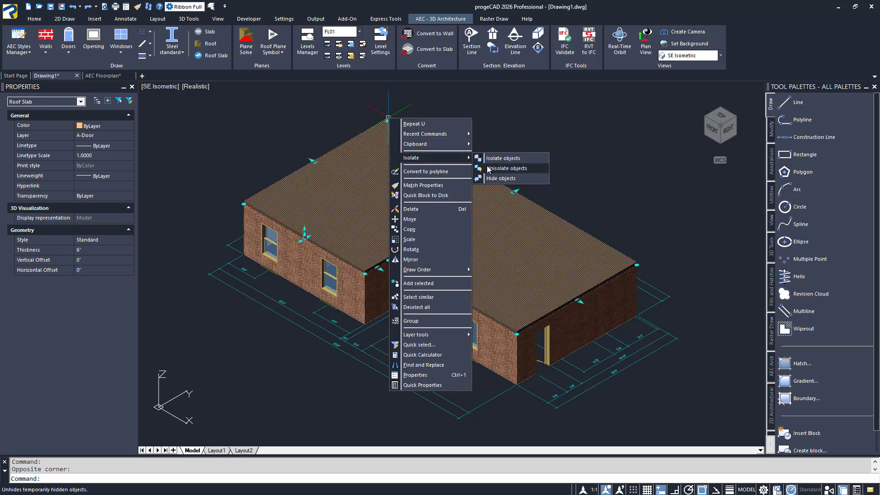
click(503, 158)
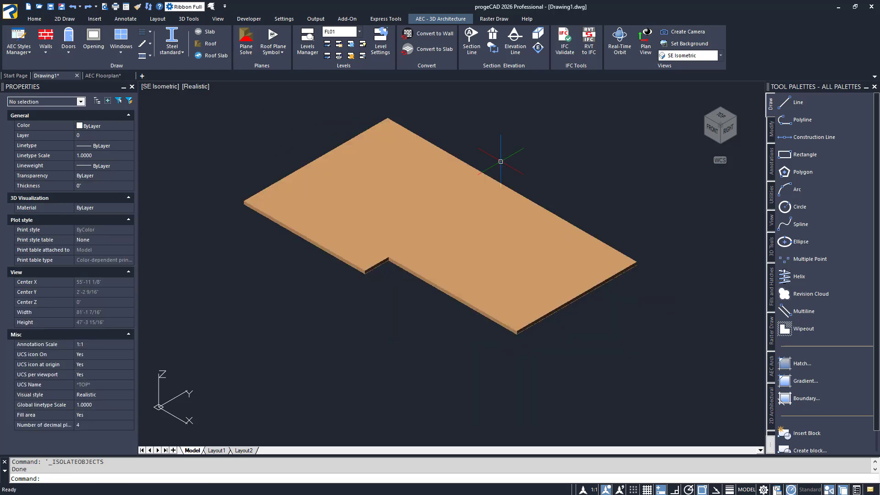
Create a roof with the Roof command by tracing the six outer top corners of the roof slab.
click(208, 44)
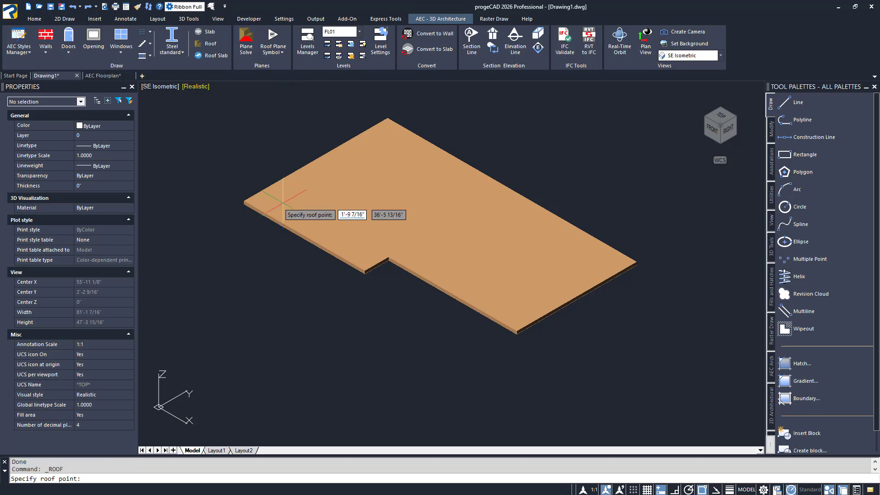
click(516, 331)
click(389, 257)
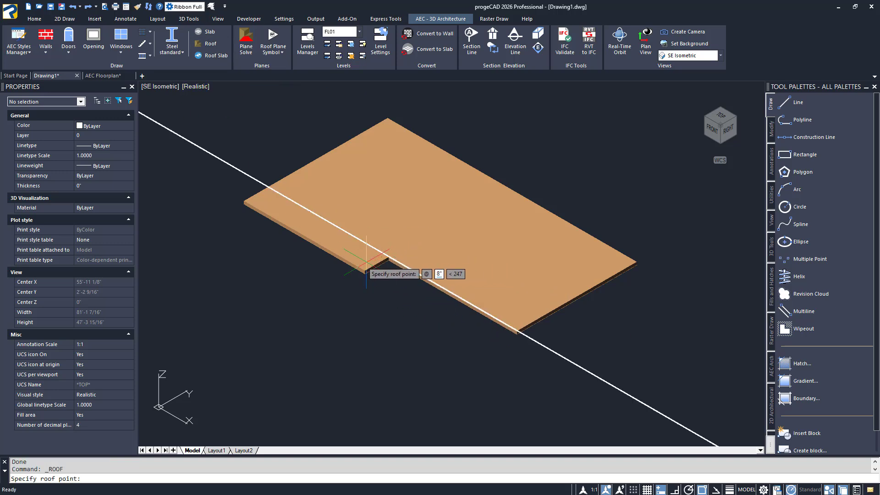
click(365, 271)
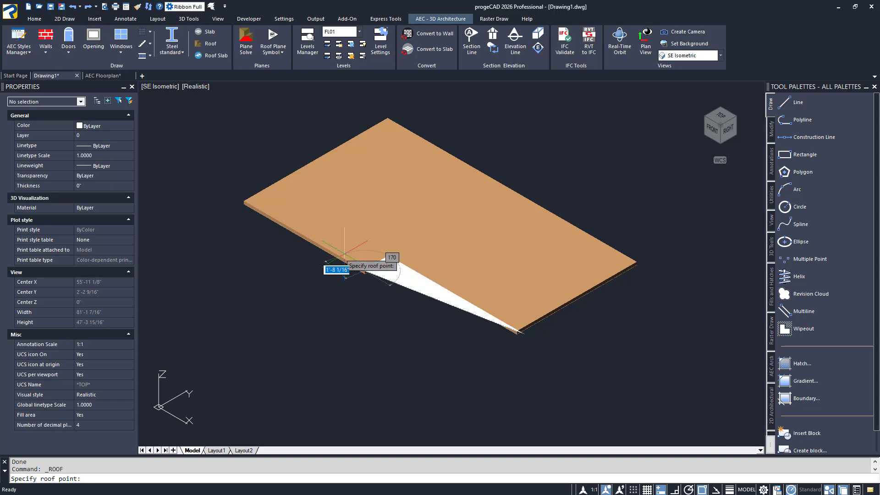
click(244, 201)
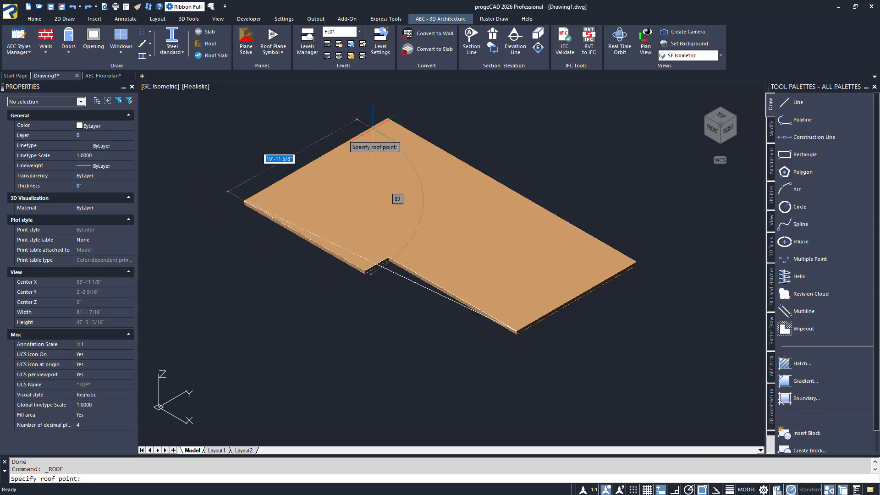
click(387, 118)
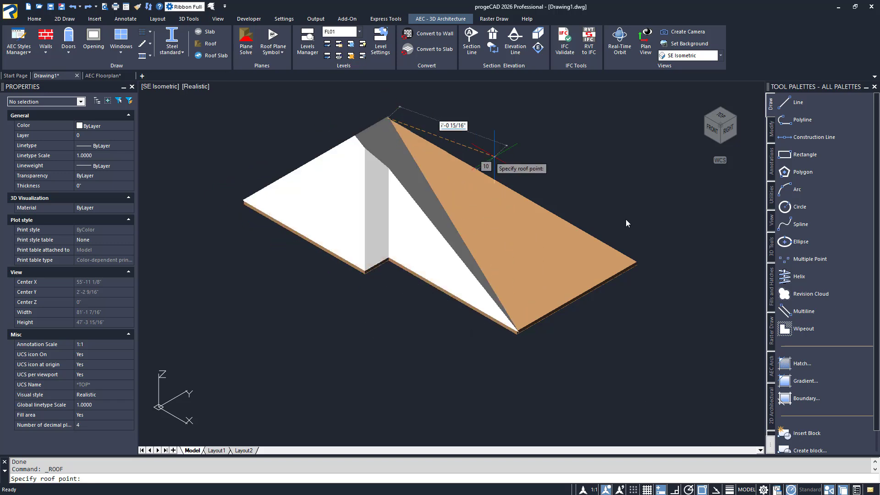
click(636, 265)
key(Return)
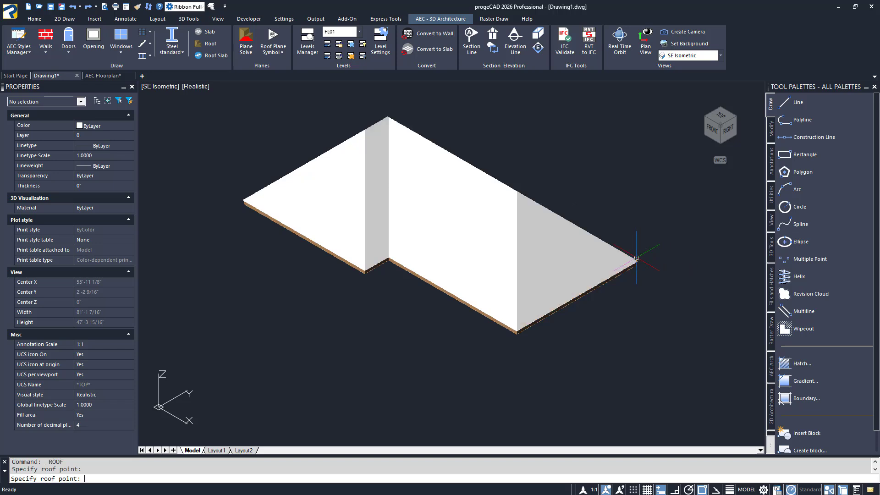
Unisolate the objects to bring back the hidden walls, doors, windows and floor plan.
right_click(634, 234)
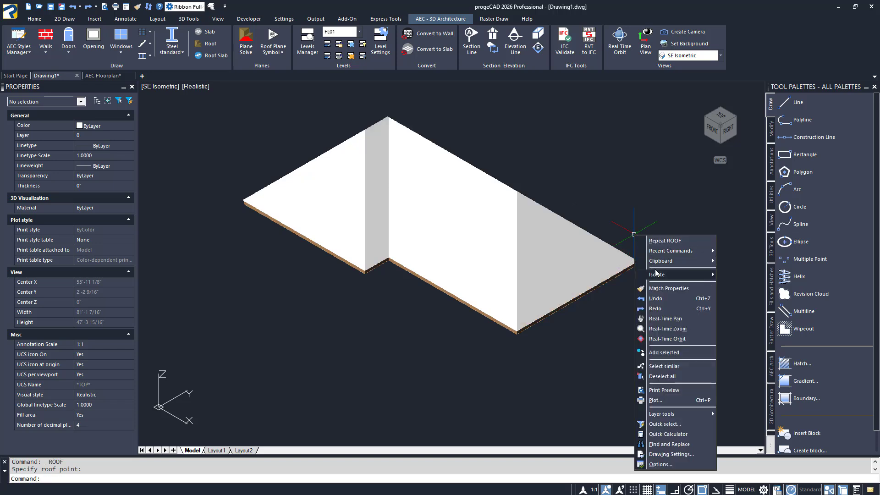
mouse_move(660, 275)
click(750, 286)
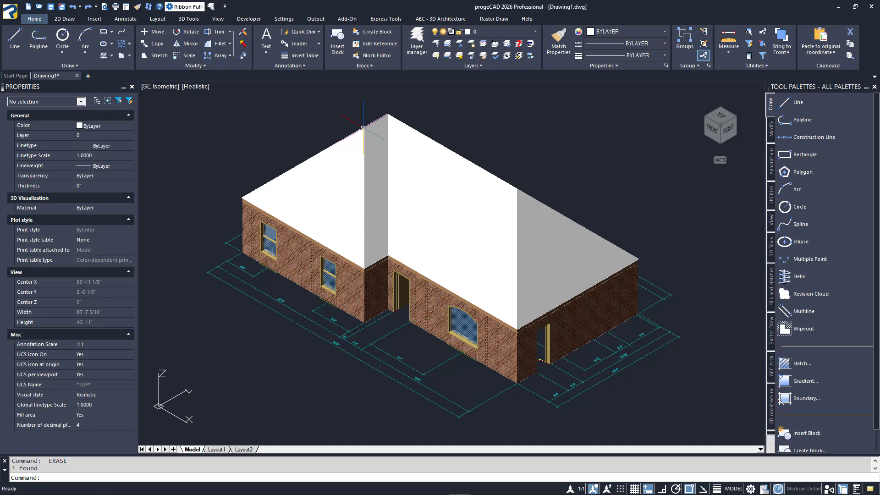
Set the roof's overhang to 12 inches and its slope to 30, and deselect it.
click(363, 128)
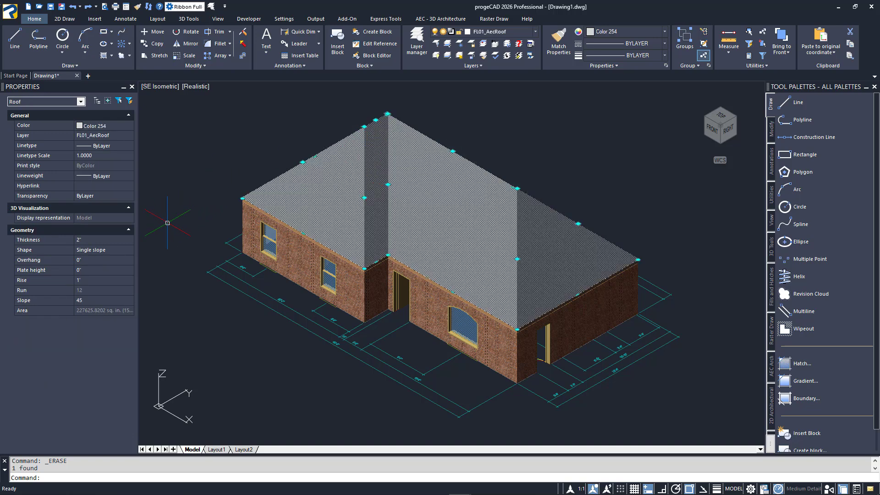
click(114, 259)
text(12)
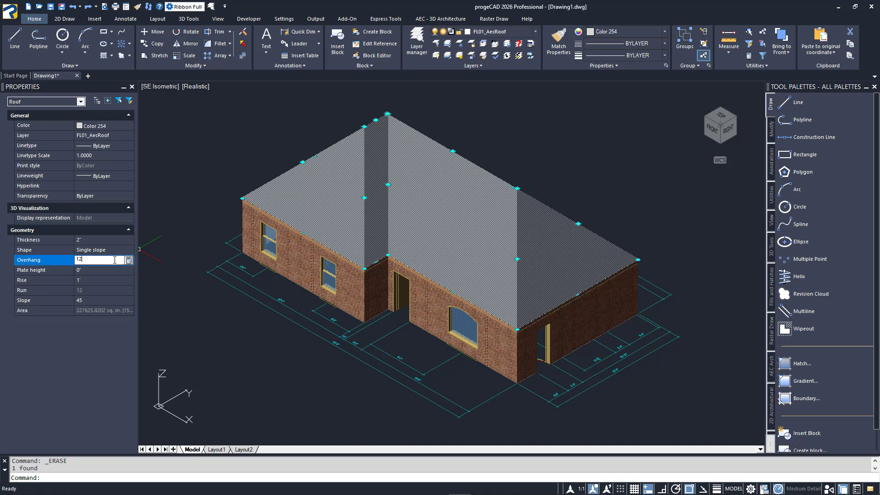
key(Tab)
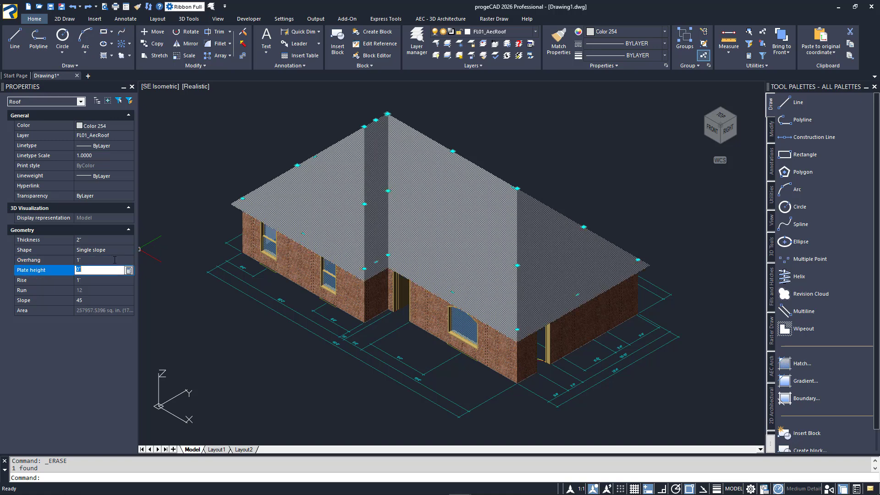
click(107, 300)
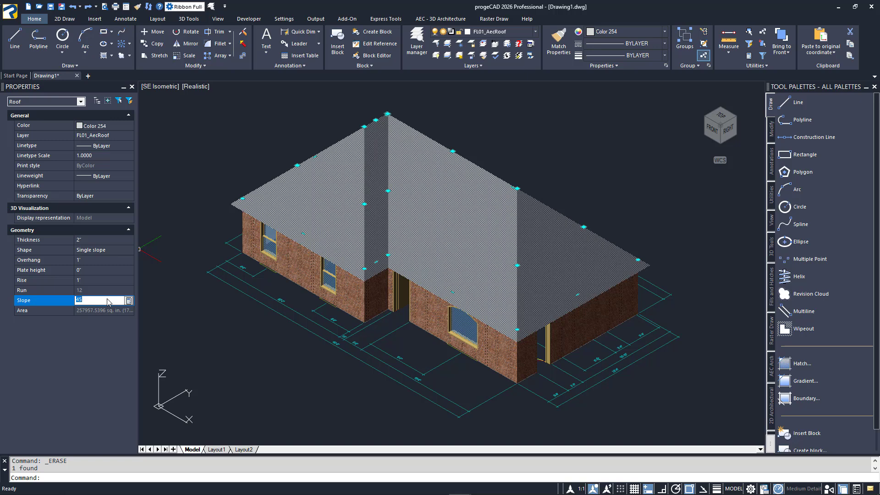
text(30)
key(Tab)
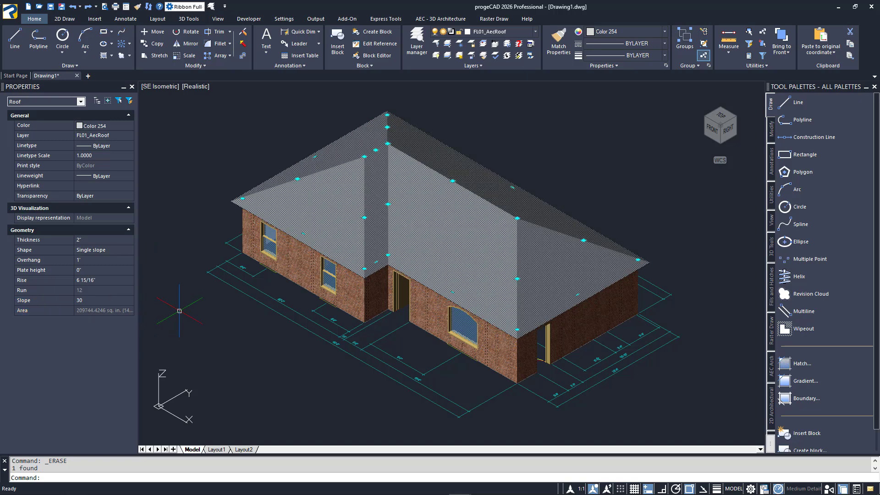
key(Escape)
Detach the externally referenced floor plan from the drawing with the -XREF command.
text(-xref)
key(Return)
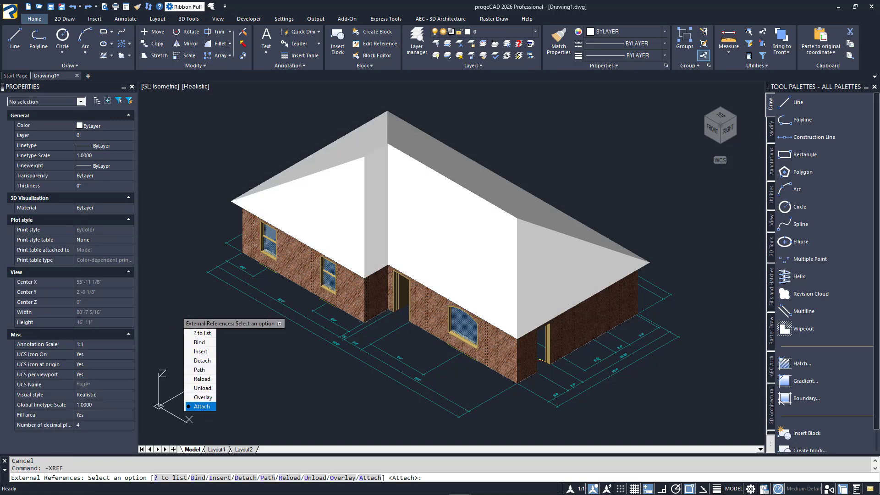
key(Up)
key(Up)
key(Up)
key(Up)
key(Up)
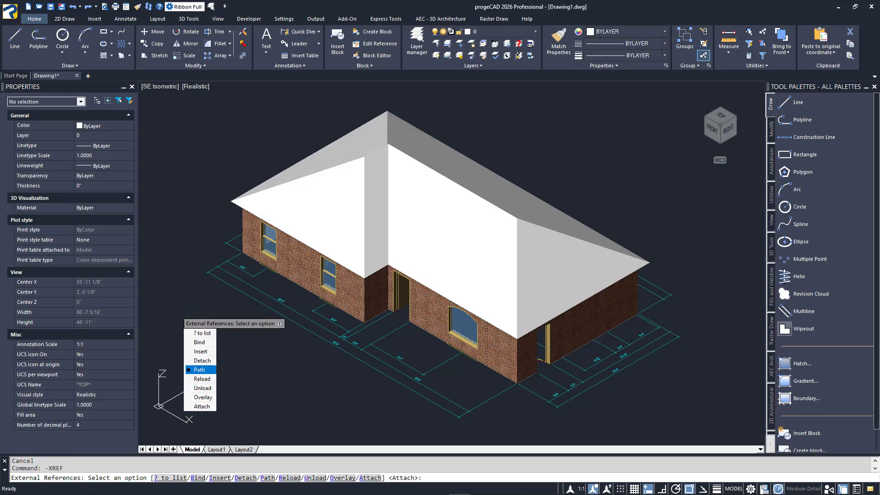
key(Return)
key(Return)
key(Escape)
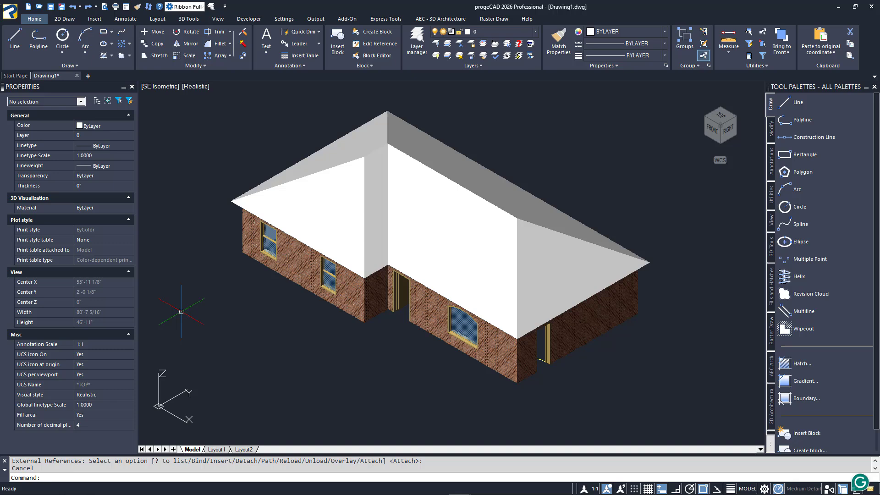